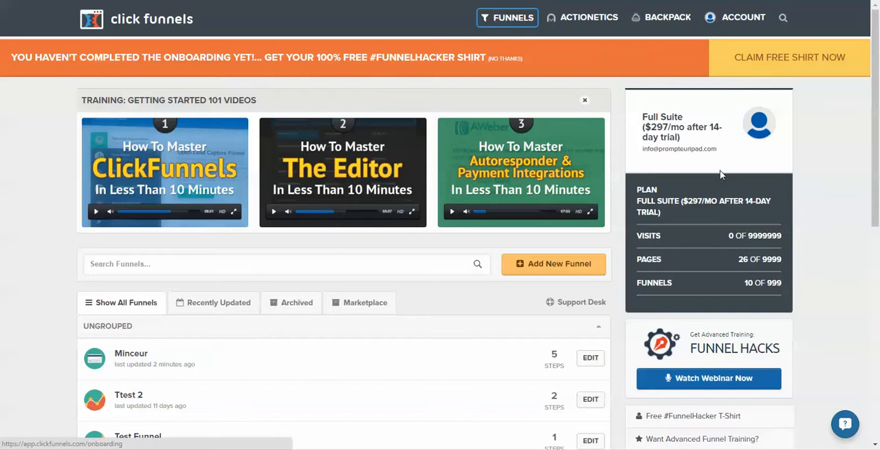
Start a new funnel with Sell Your Product as its goal and Sales Funnel as its type.
click(543, 270)
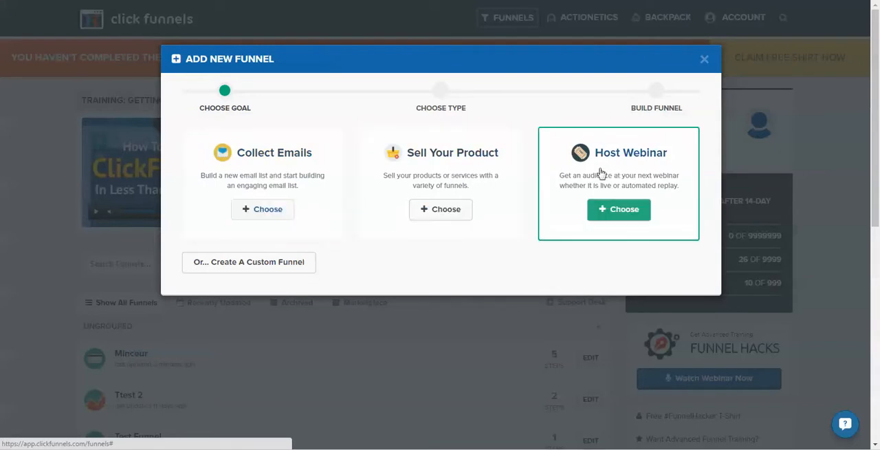
click(447, 211)
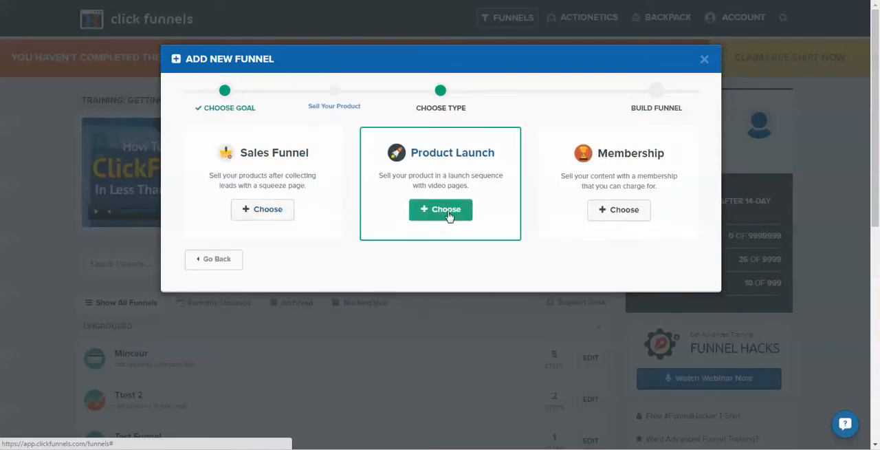
click(208, 260)
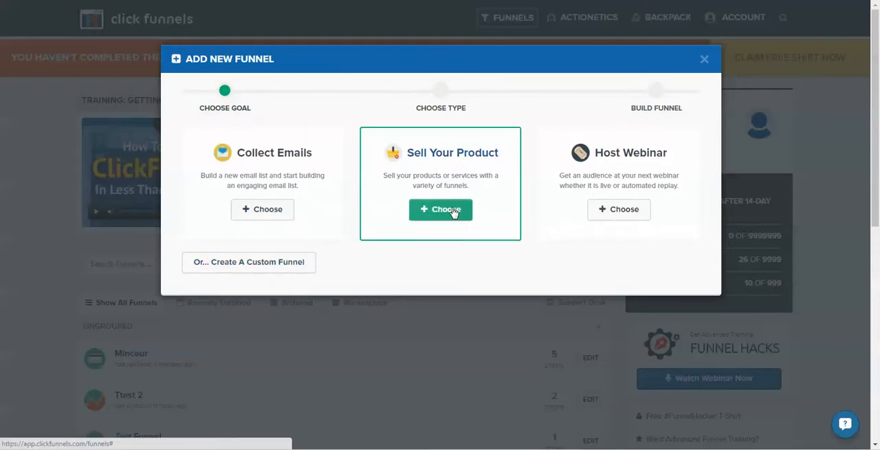
click(448, 216)
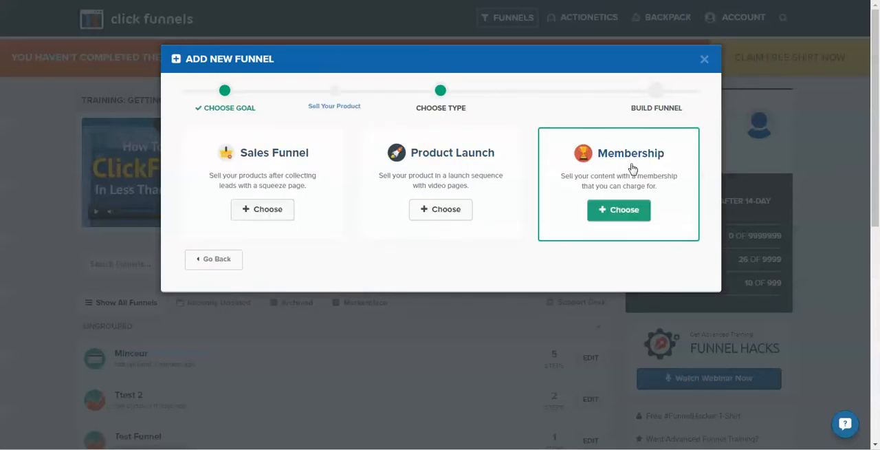
click(267, 216)
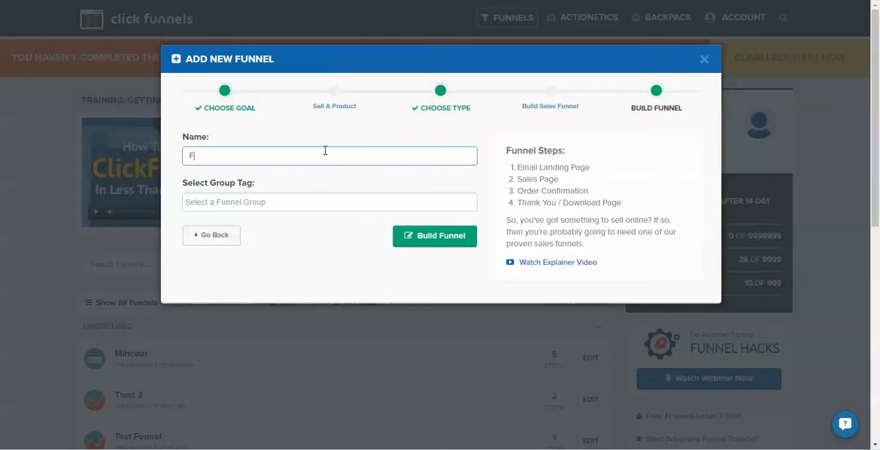
Name the funnel Fitness, assign it a new group tag fitplus, and build it.
click(293, 201)
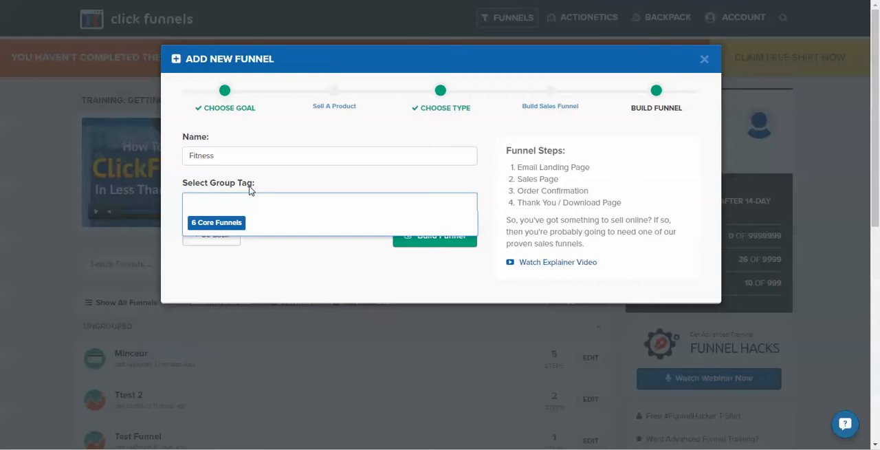
text(fi)
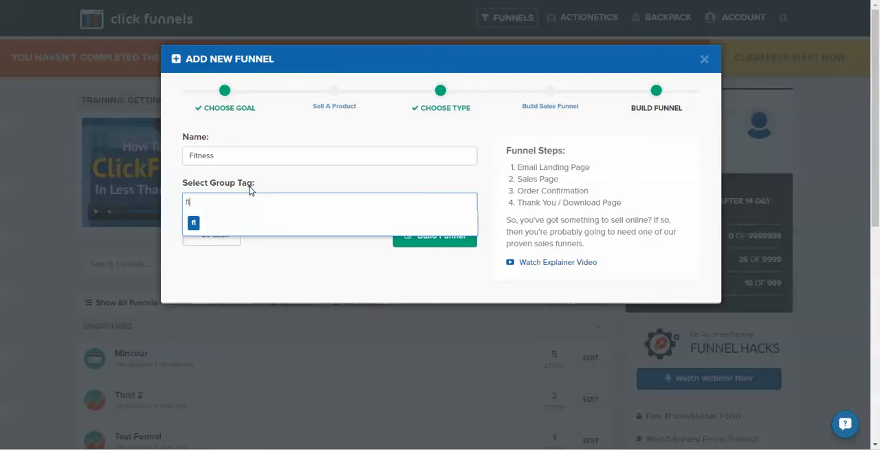
text(tplus)
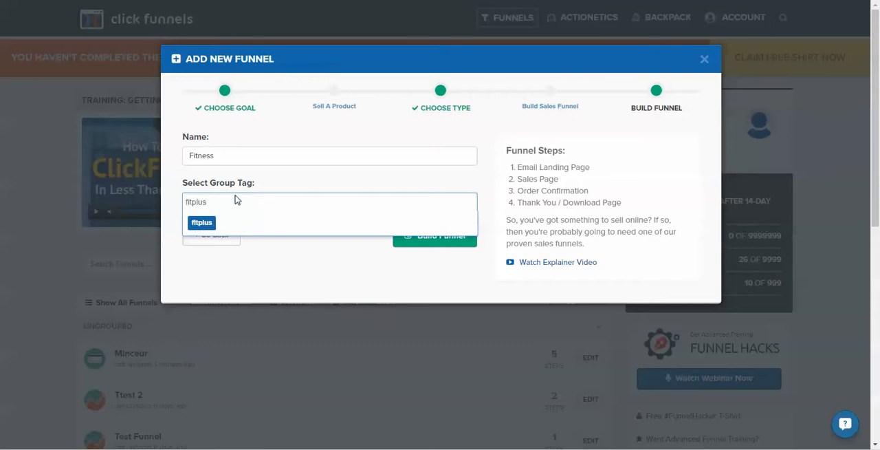
click(264, 286)
click(234, 203)
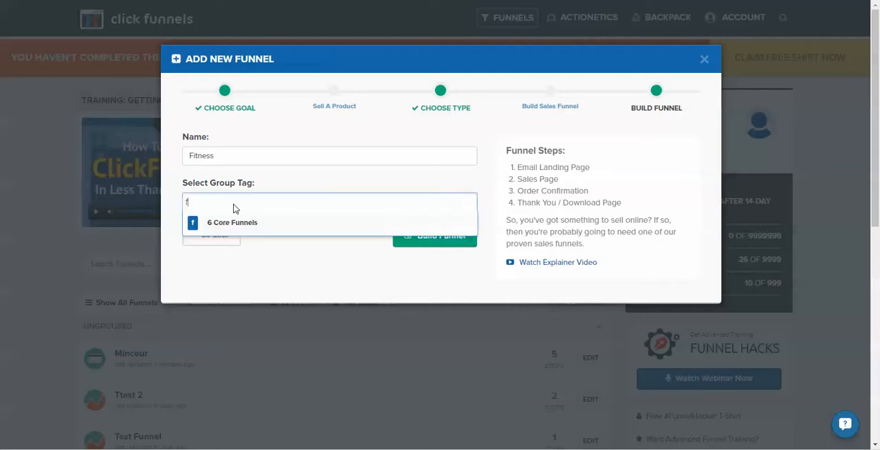
text(fitplus)
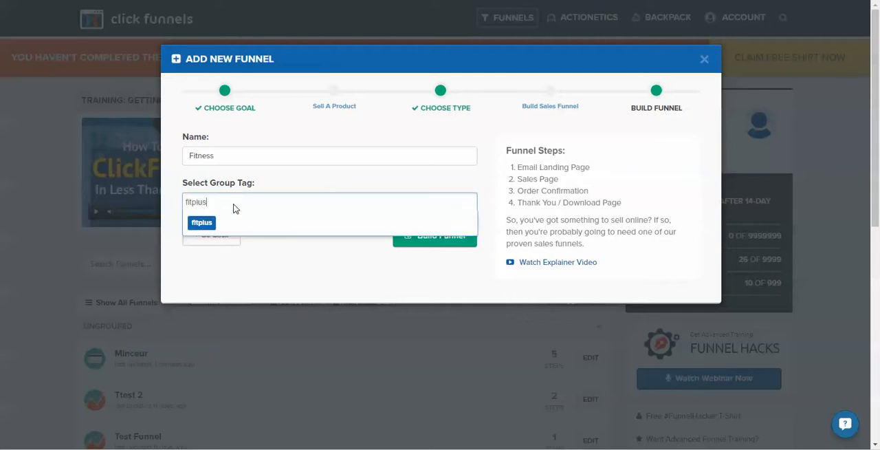
click(215, 226)
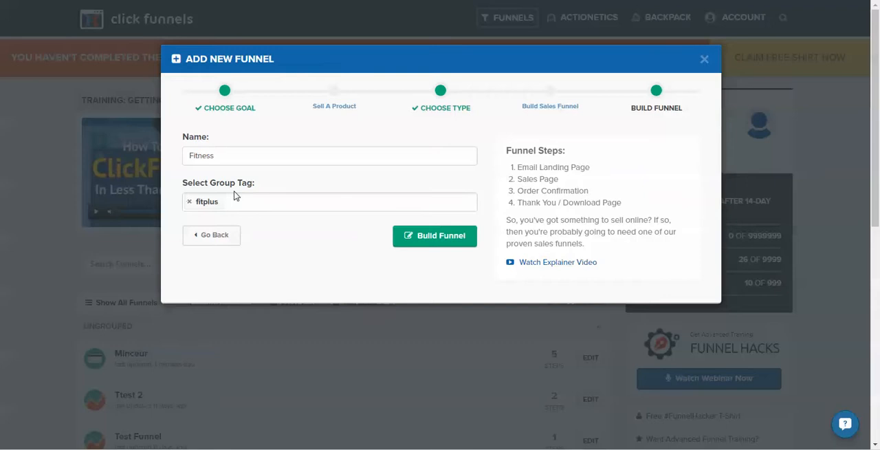
click(434, 241)
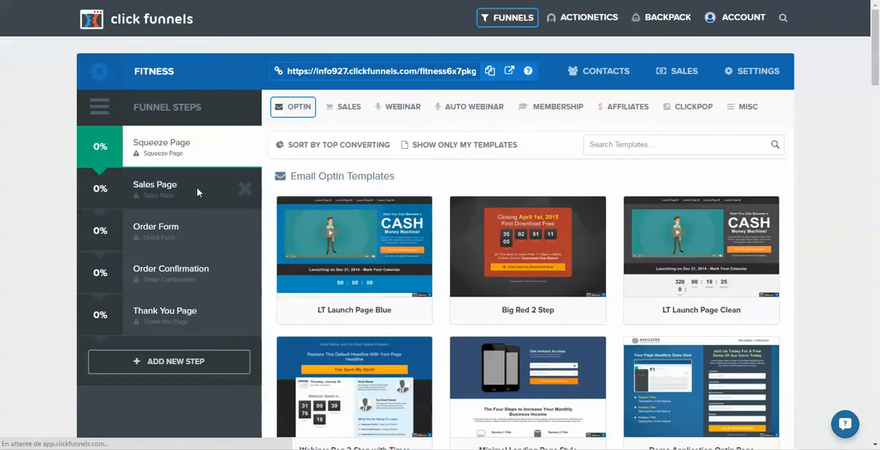
Sort the Squeeze Page step's opt-in templates by top converting and select the Simple Two Col. Optin template.
mouse_move(519, 273)
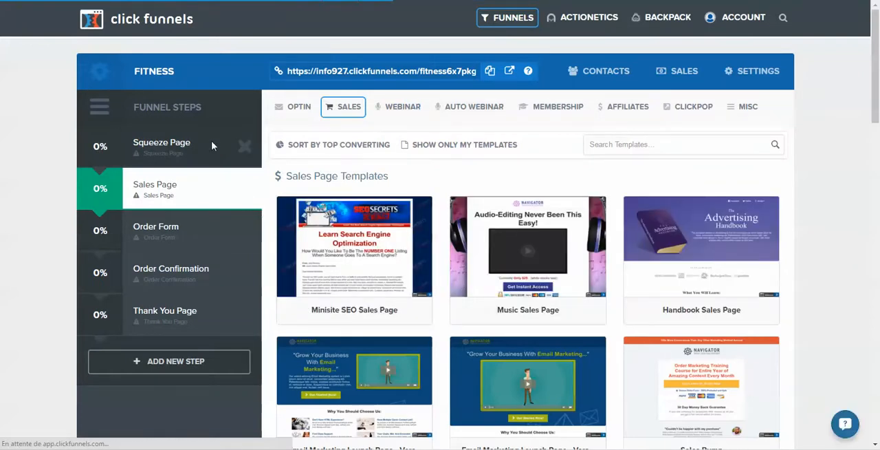
click(212, 145)
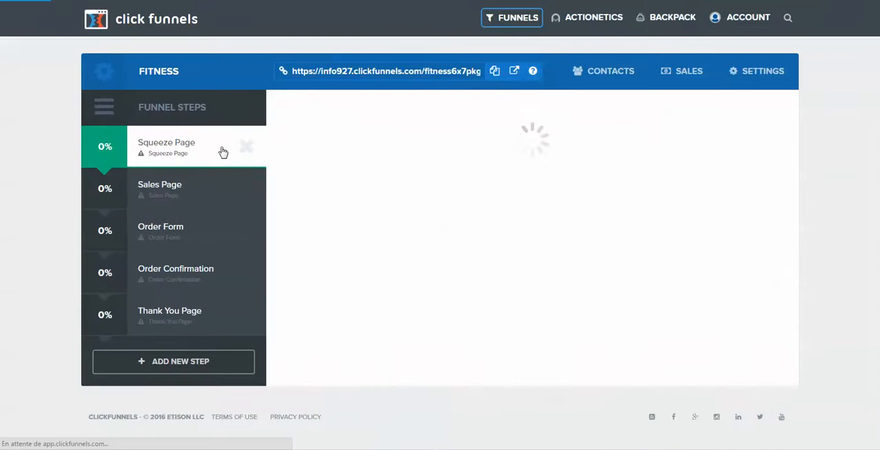
scroll(600, 305, down, 2)
scroll(629, 306, down, 1)
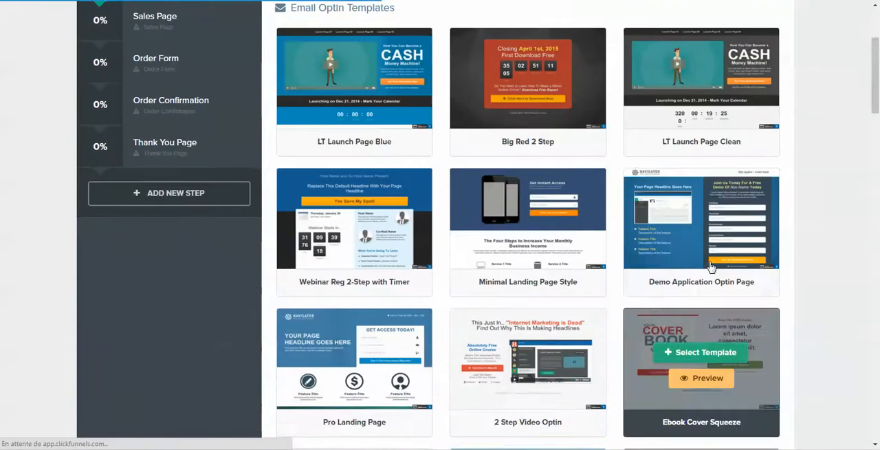
scroll(629, 303, up, 3)
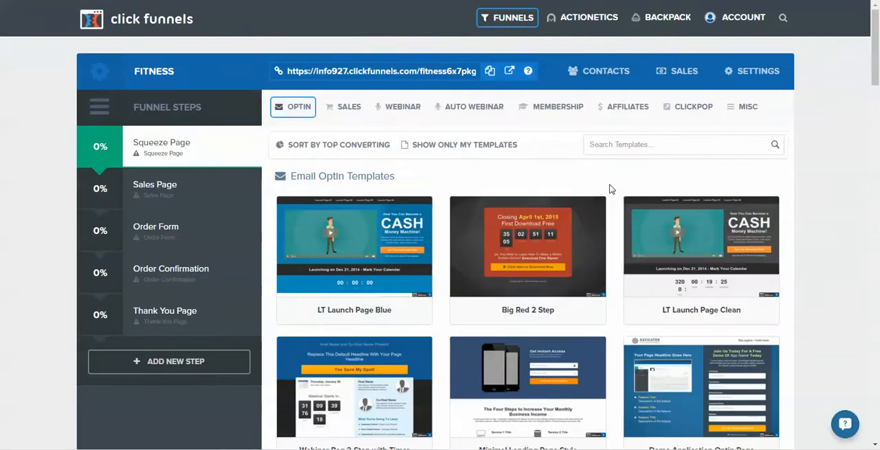
click(346, 147)
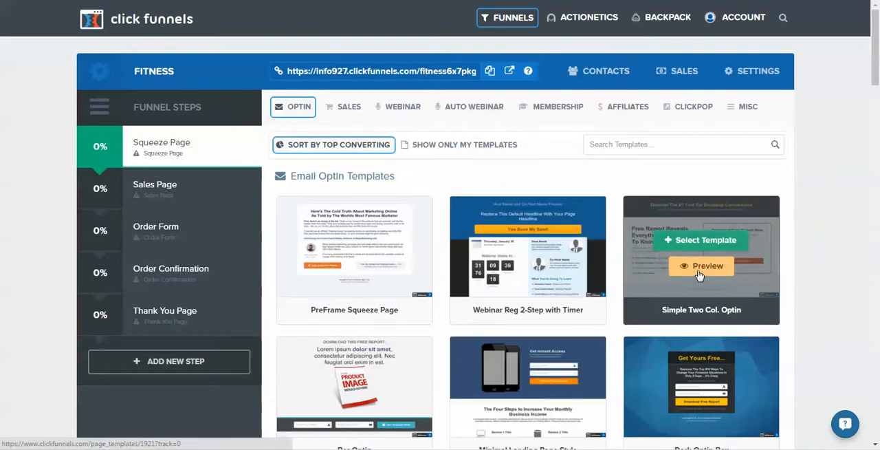
click(699, 242)
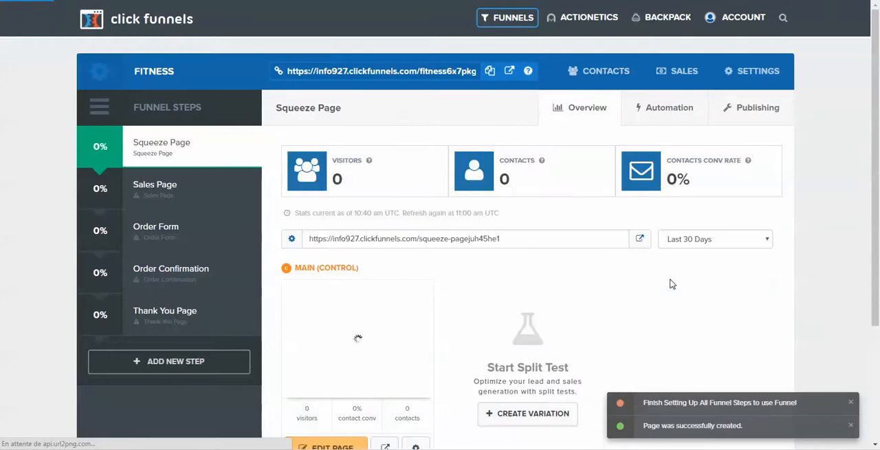
Select the Special Price Offer template for the Sales Page step.
scroll(671, 282, down, 1)
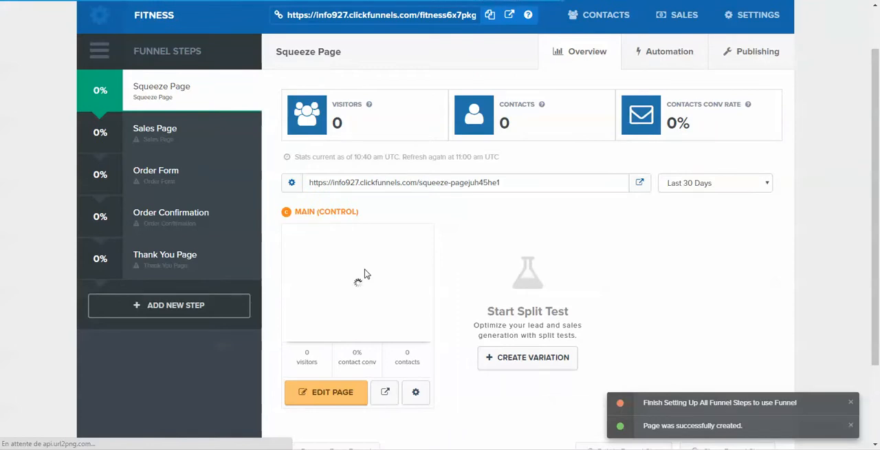
click(203, 142)
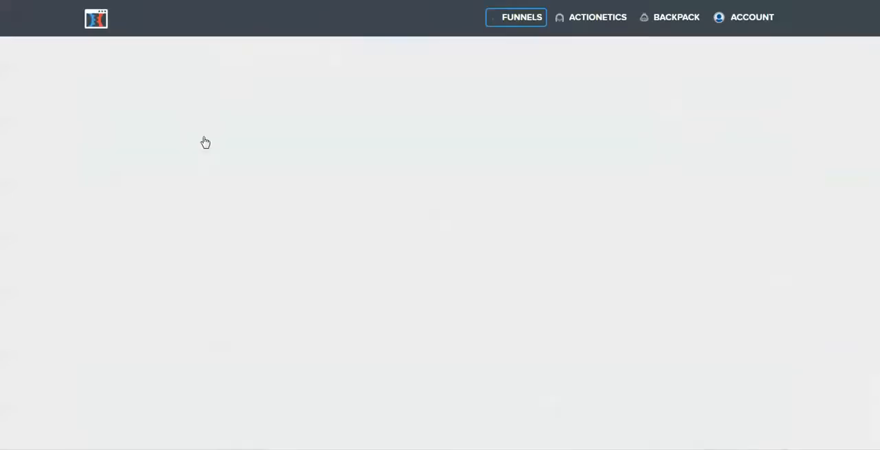
scroll(699, 194, down, 3)
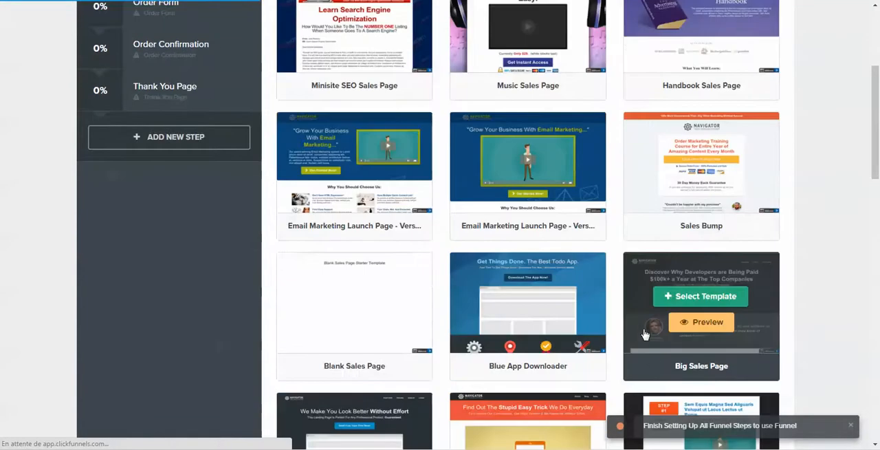
scroll(785, 357, down, 3)
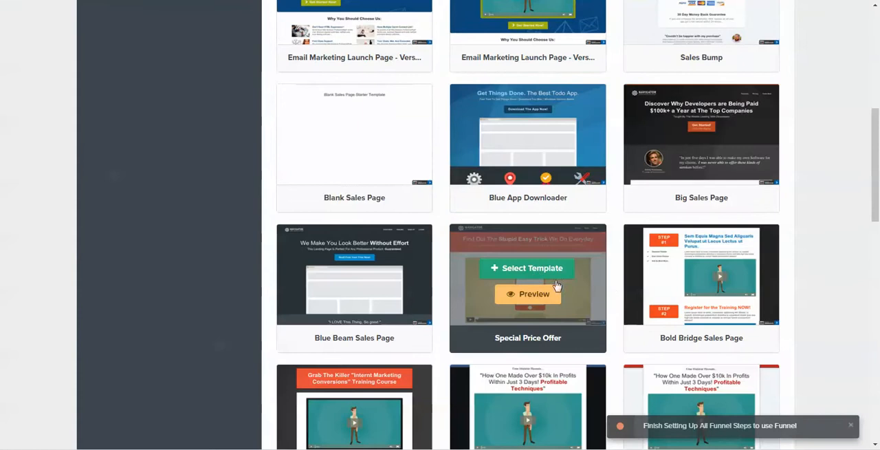
click(533, 268)
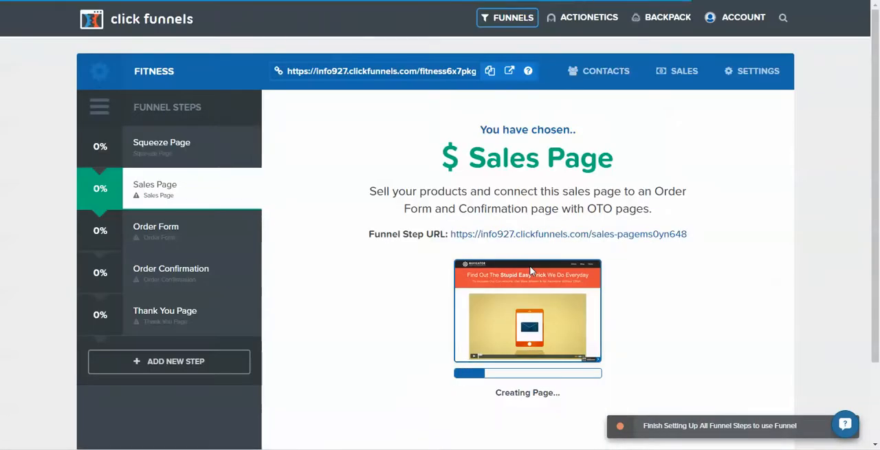
Open the squeeze page for editing and move the "This awesome 38 page report" sub-headline above the "Free Report Reveals" headline.
click(210, 145)
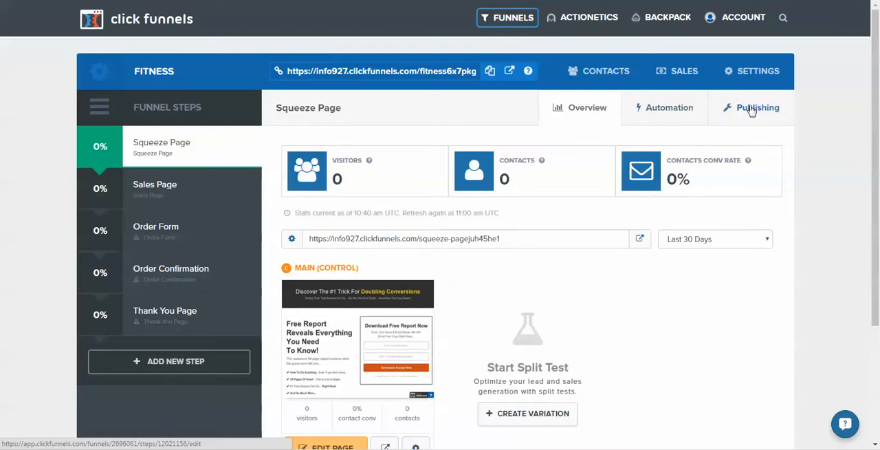
scroll(642, 262, down, 3)
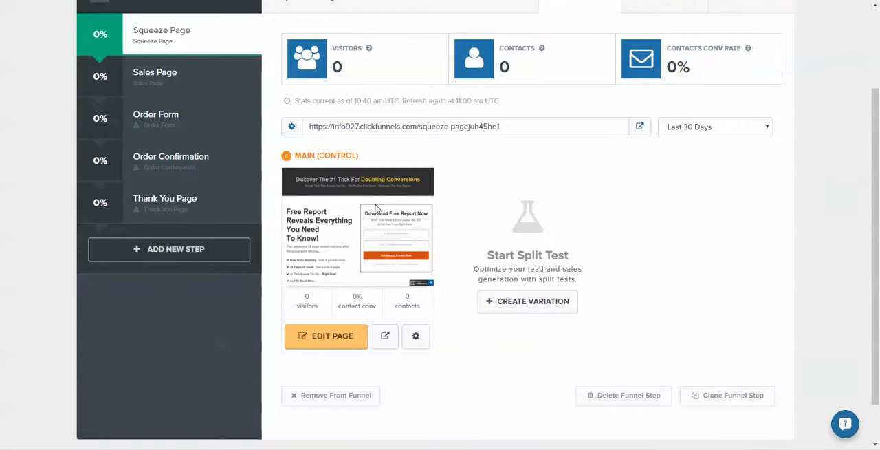
click(331, 338)
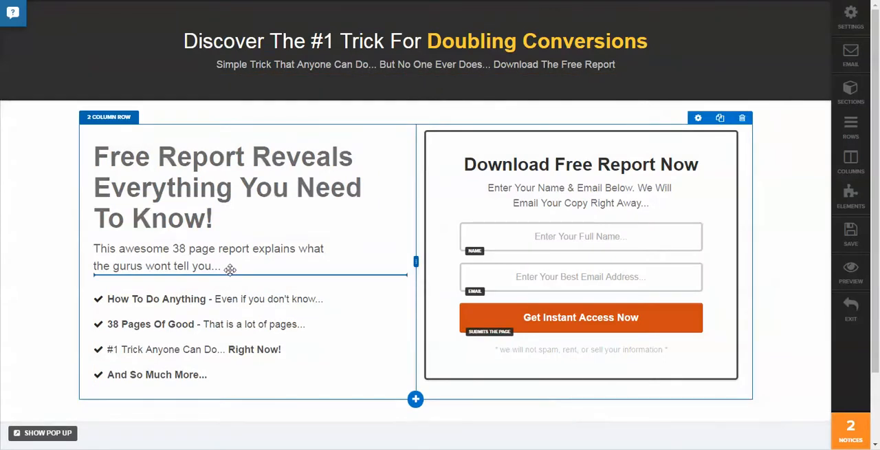
drag(235, 253, 229, 181)
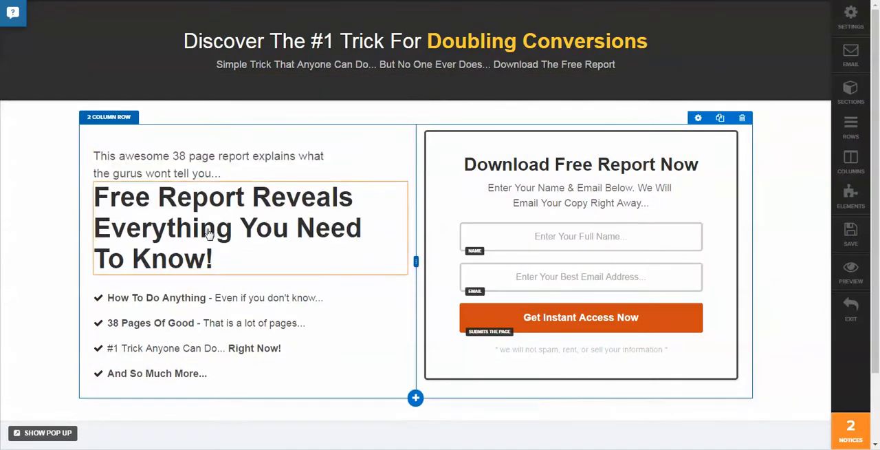
click(249, 191)
Find the Video element type and add it to the page directly below the sub-headline.
click(257, 161)
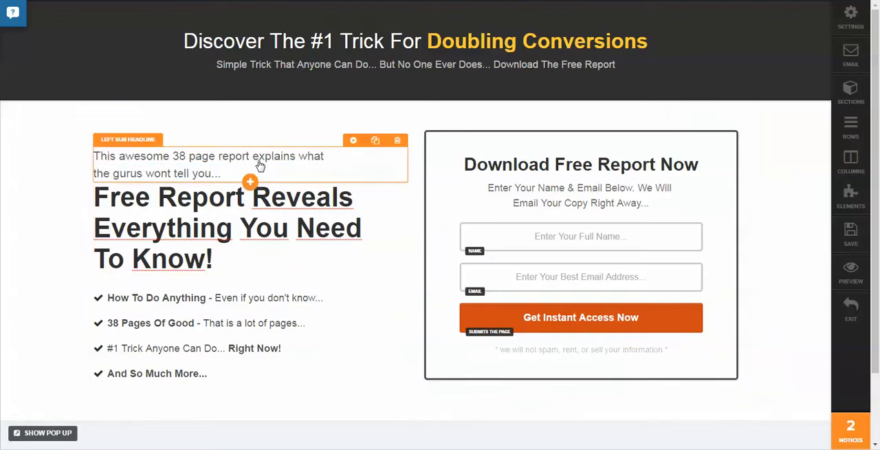
click(250, 183)
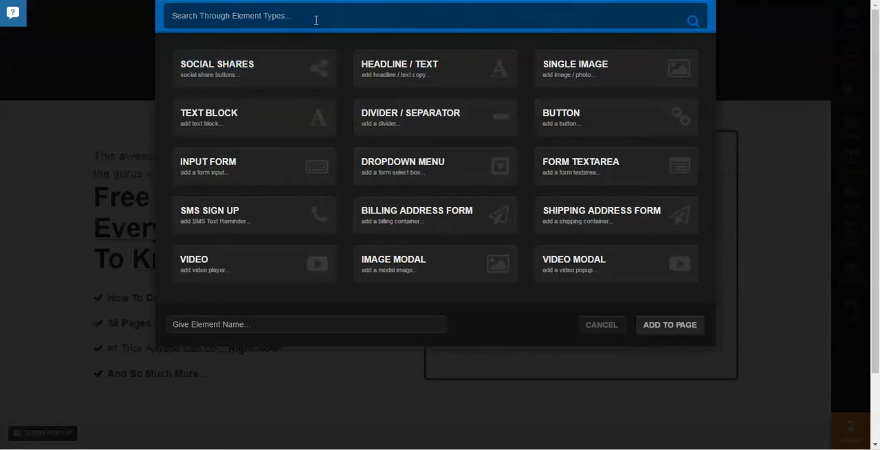
text(v)
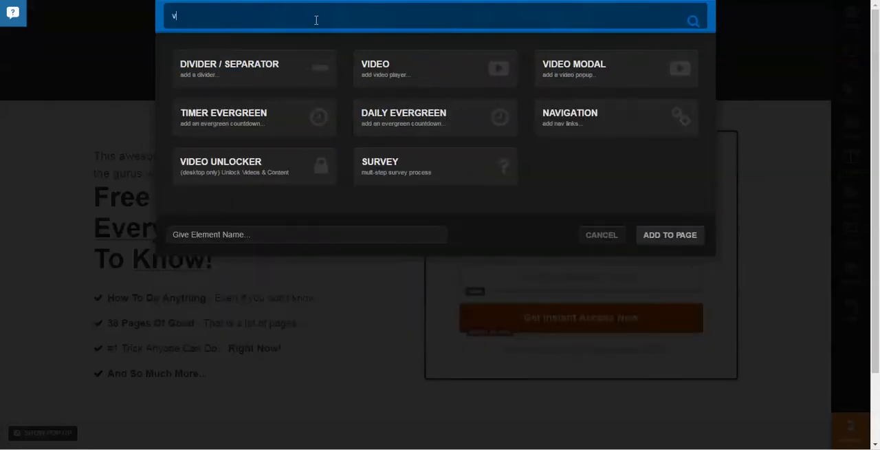
text(ideo)
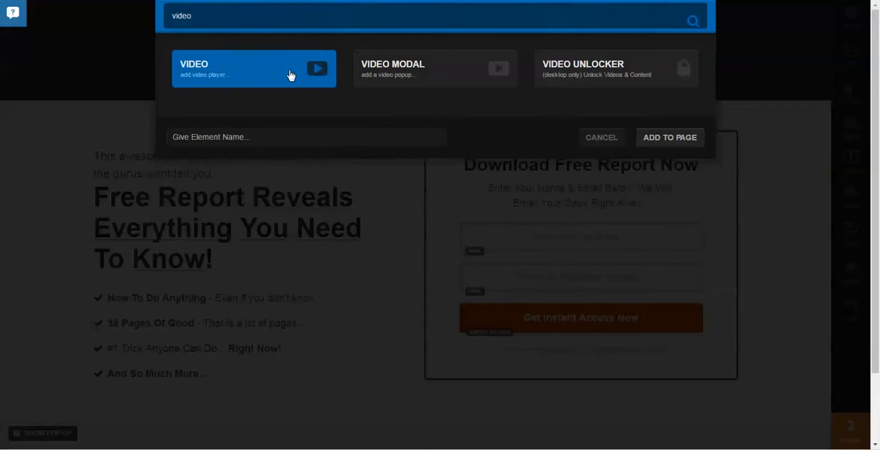
click(669, 137)
View the settings of the new video element and of the Get Instant Access Now button.
scroll(350, 253, down, 3)
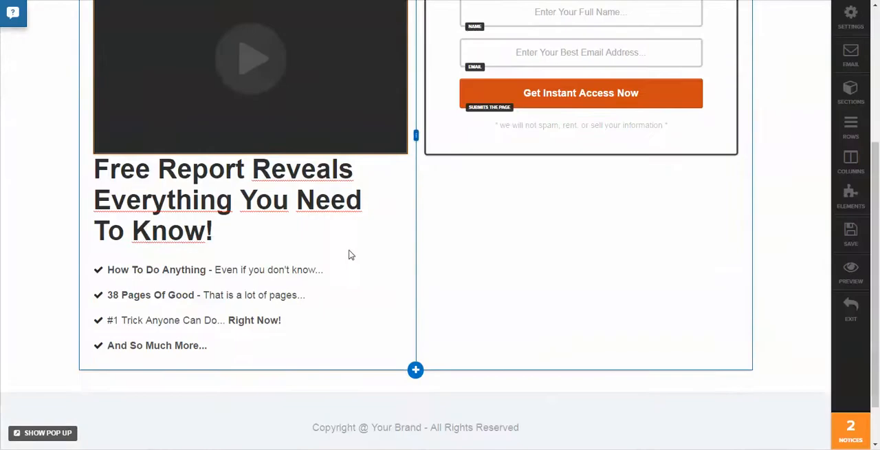
click(292, 89)
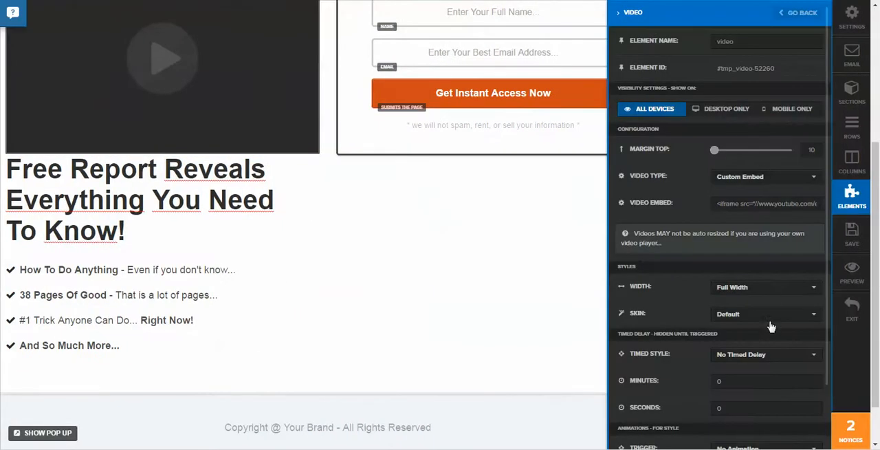
scroll(770, 326, down, 1)
scroll(759, 365, up, 3)
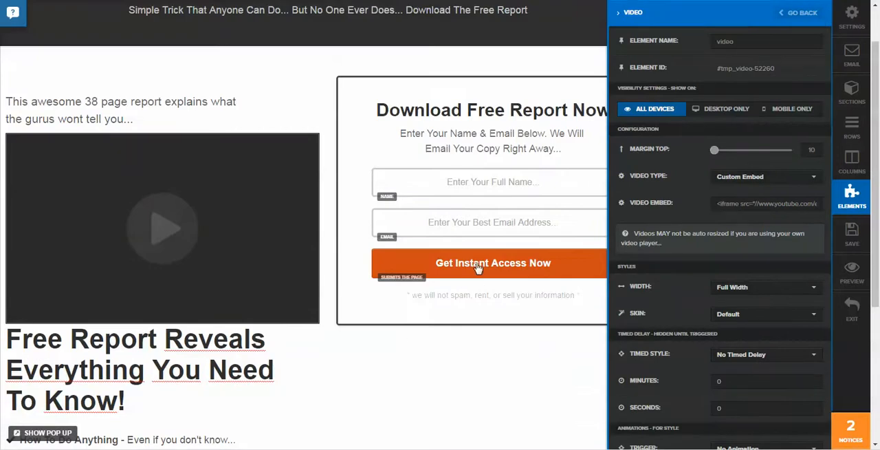
click(484, 266)
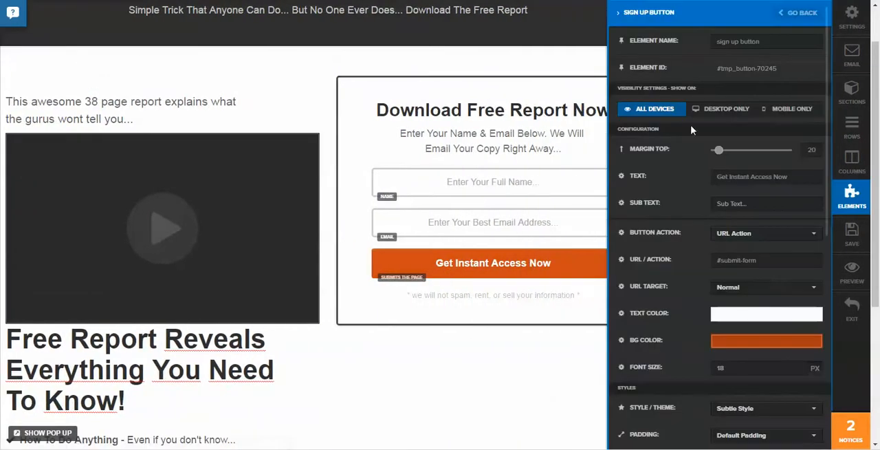
Change the text of the Get Instant Access Now button to "Test".
drag(801, 177, 403, 172)
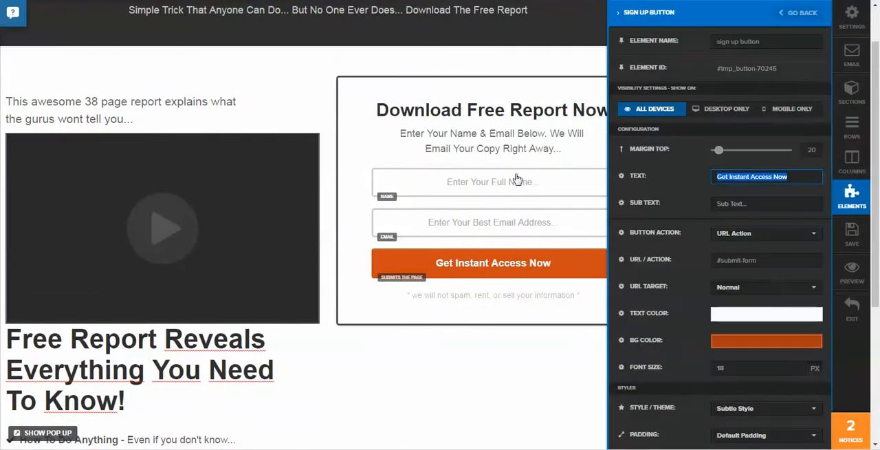
text(Test)
click(517, 178)
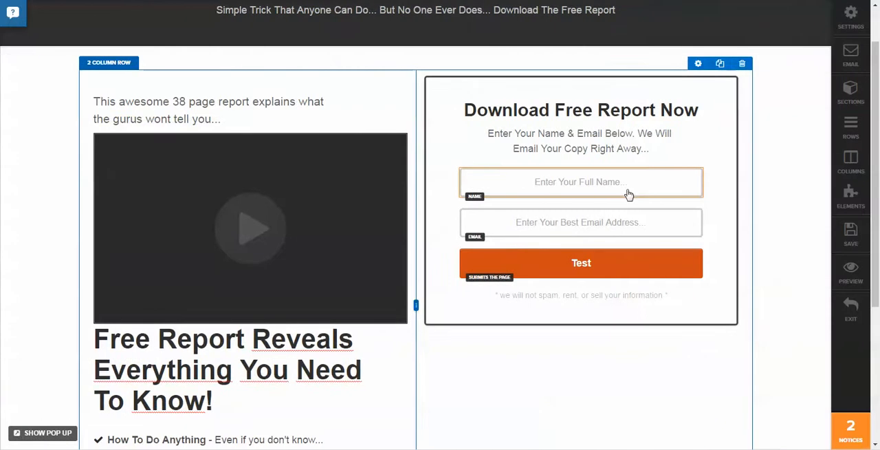
Set the placeholder text of the full name field in the opt-in form to "bal bla".
click(625, 194)
drag(787, 204, 716, 203)
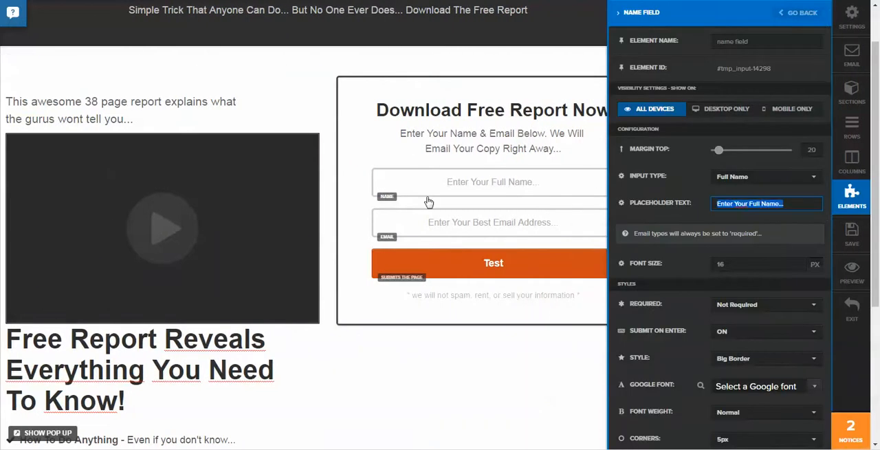
text(bal bla)
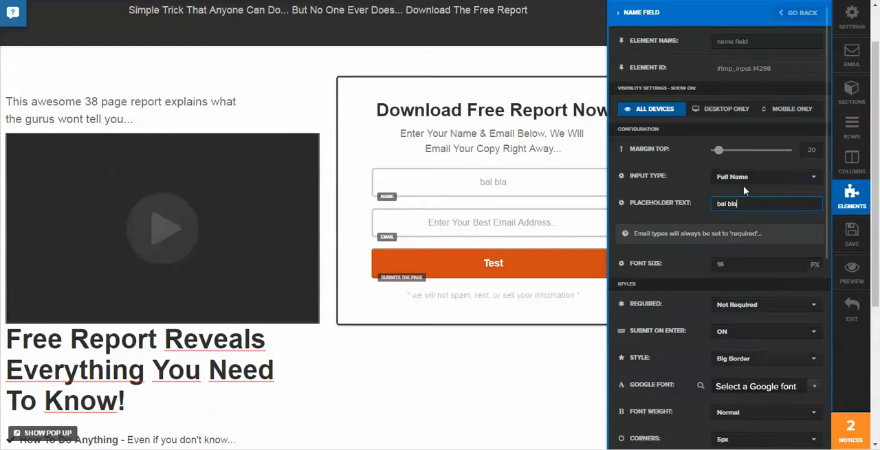
click(416, 362)
Find the Single Image element type and add it directly below the "Free Report Reveals" headline.
scroll(421, 361, down, 3)
scroll(399, 309, up, 3)
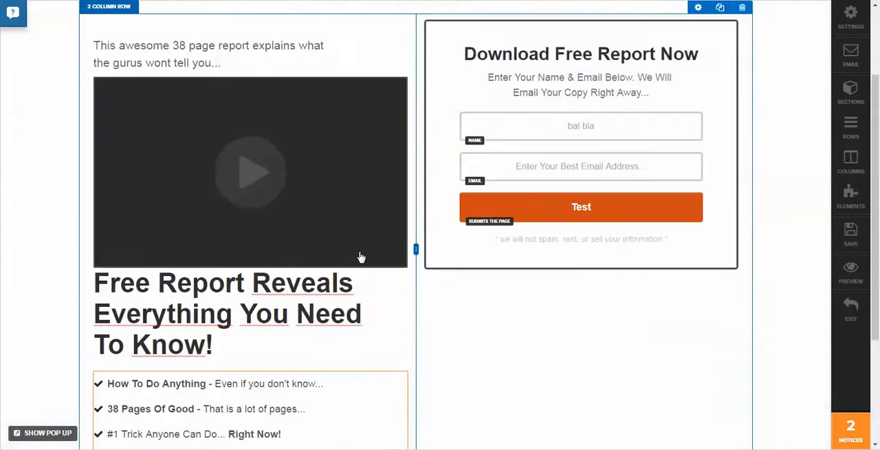
scroll(359, 255, down, 2)
scroll(403, 180, up, 3)
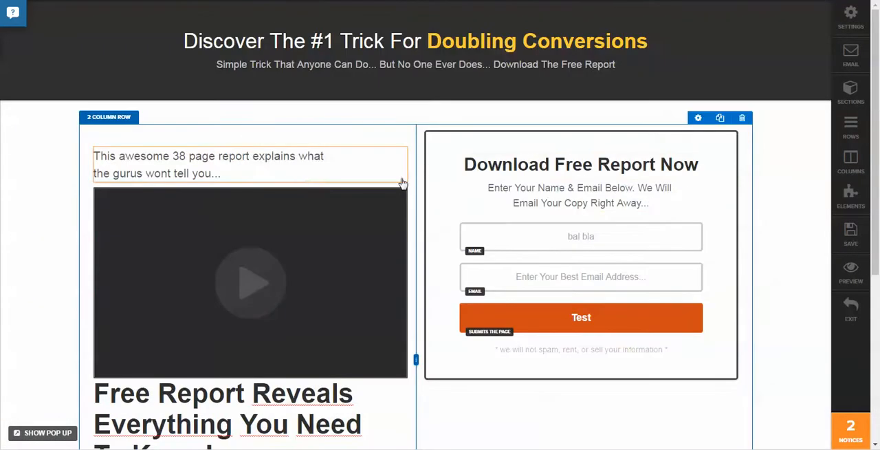
scroll(550, 206, down, 2)
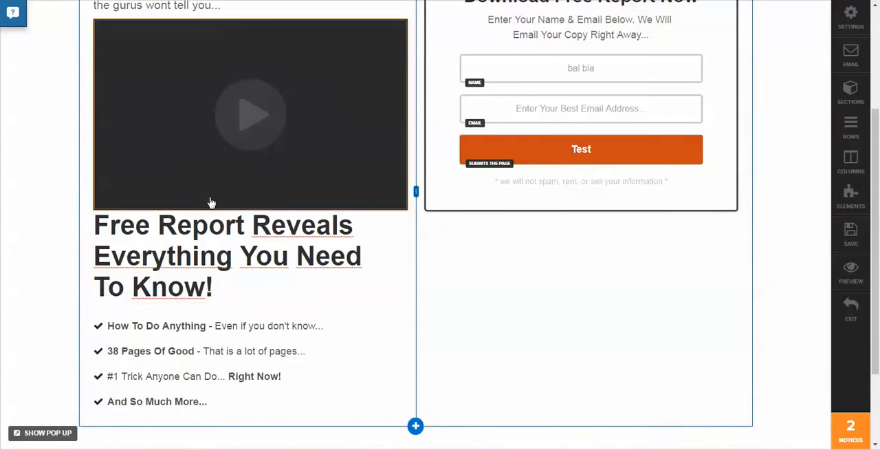
mouse_move(246, 286)
click(250, 302)
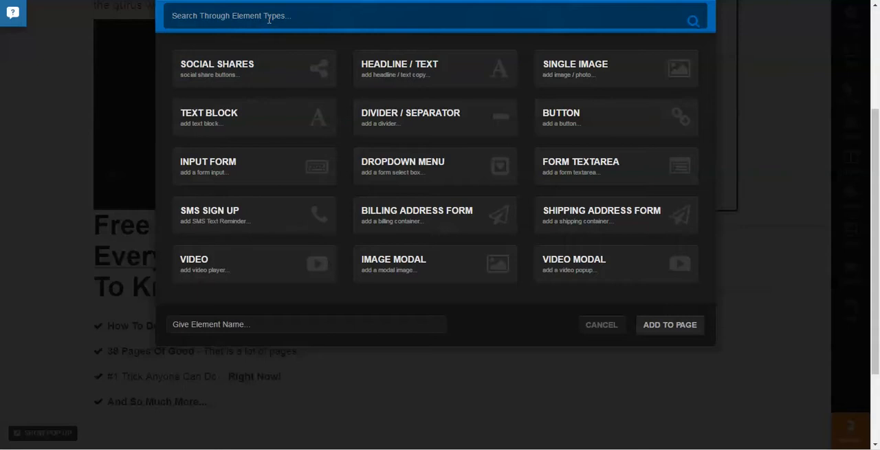
text(ima)
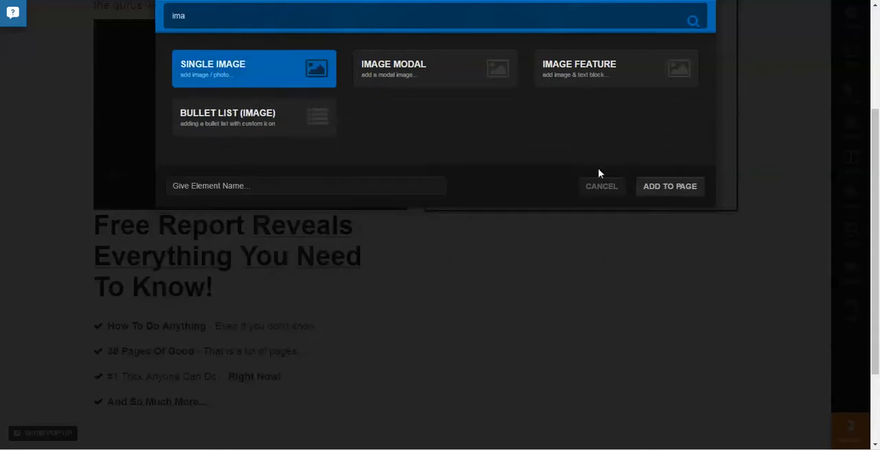
click(676, 188)
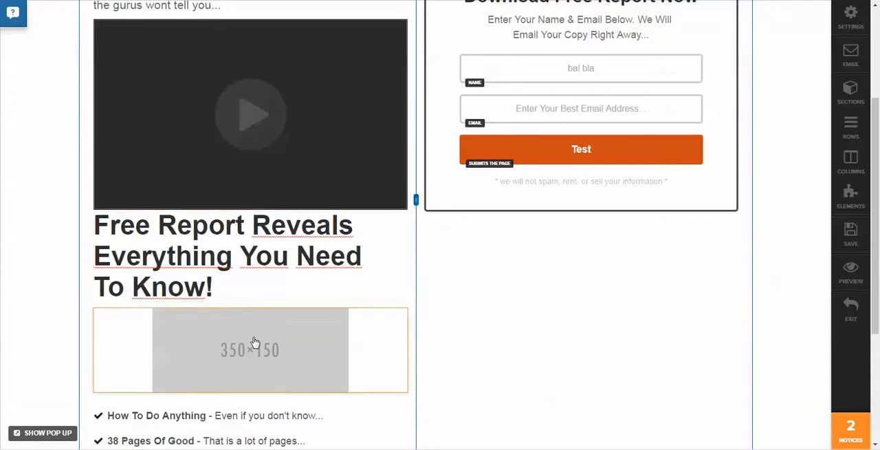
Fill the new image element with the triangular purple, teal and blue logo from the account's own images.
click(254, 344)
click(703, 176)
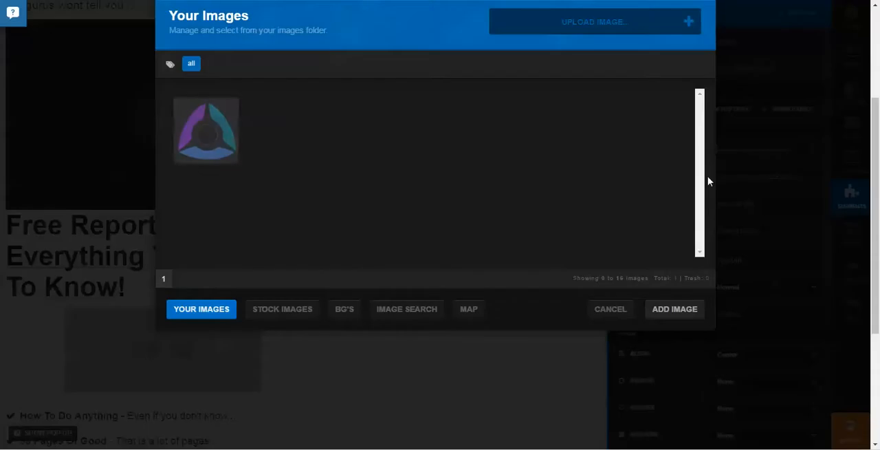
click(207, 133)
click(661, 316)
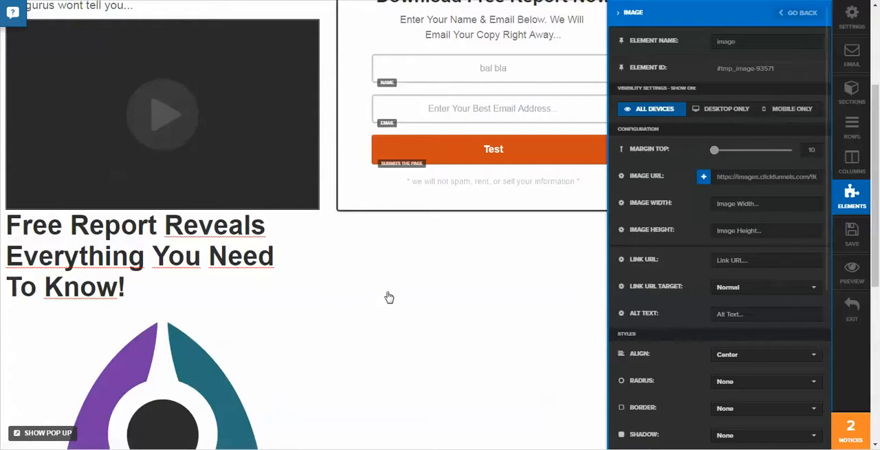
Set the width of the logo image to 50 and close its settings.
scroll(303, 261, down, 3)
click(220, 206)
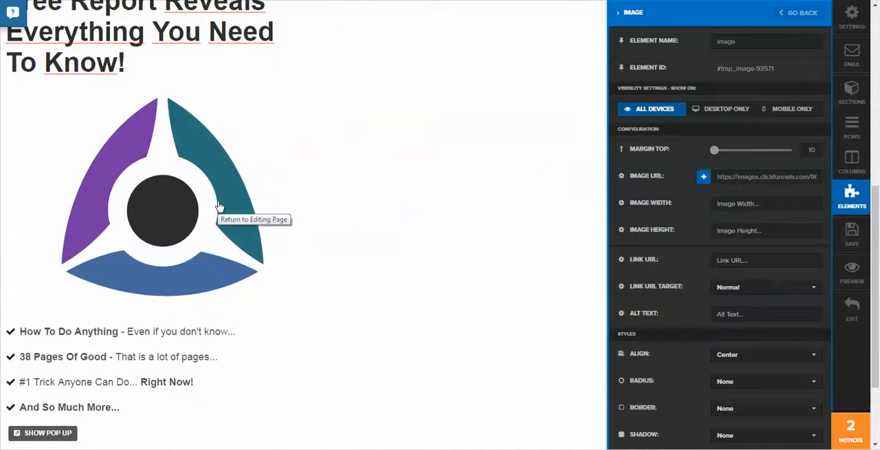
click(220, 204)
click(305, 213)
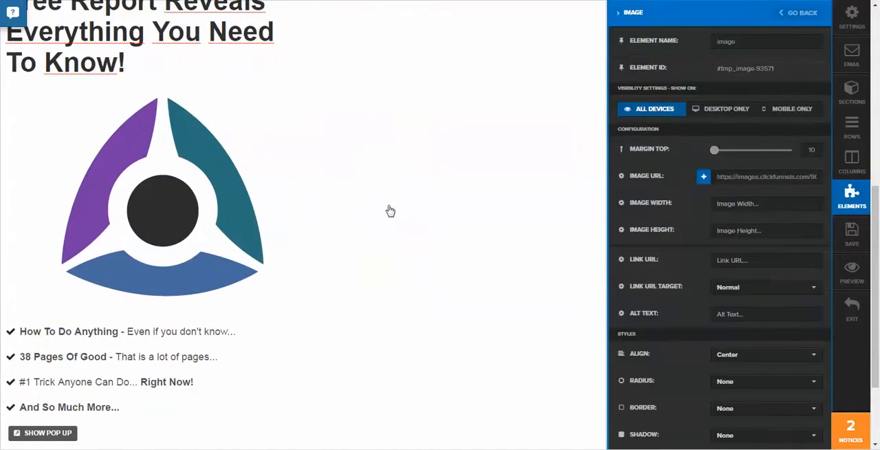
click(769, 204)
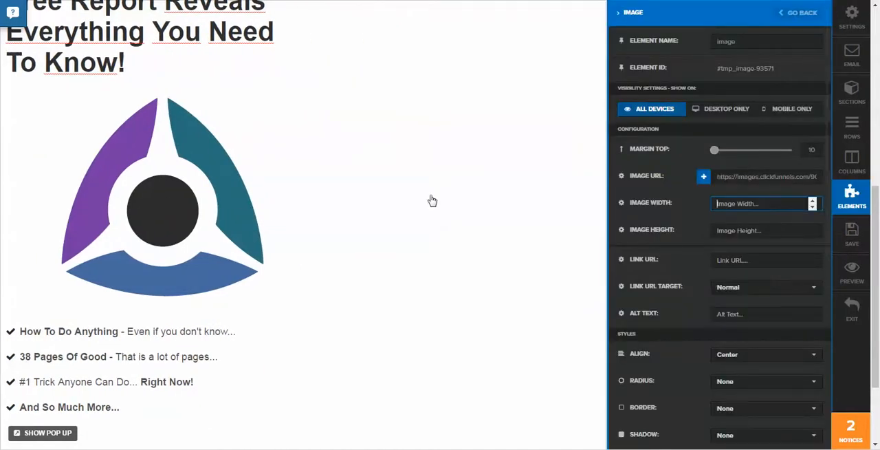
click(431, 199)
click(337, 204)
click(746, 206)
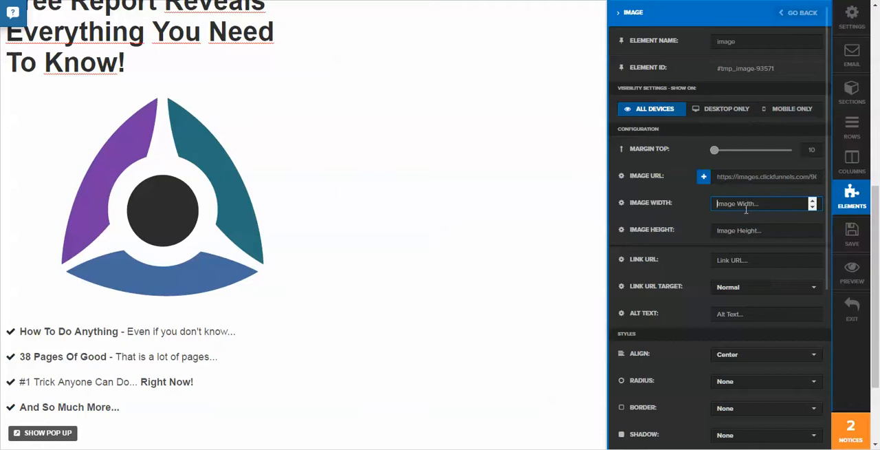
text(50)
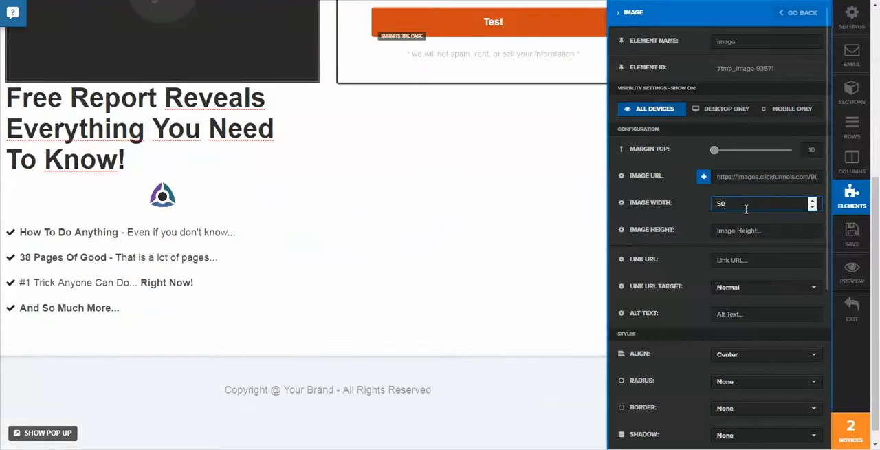
click(271, 214)
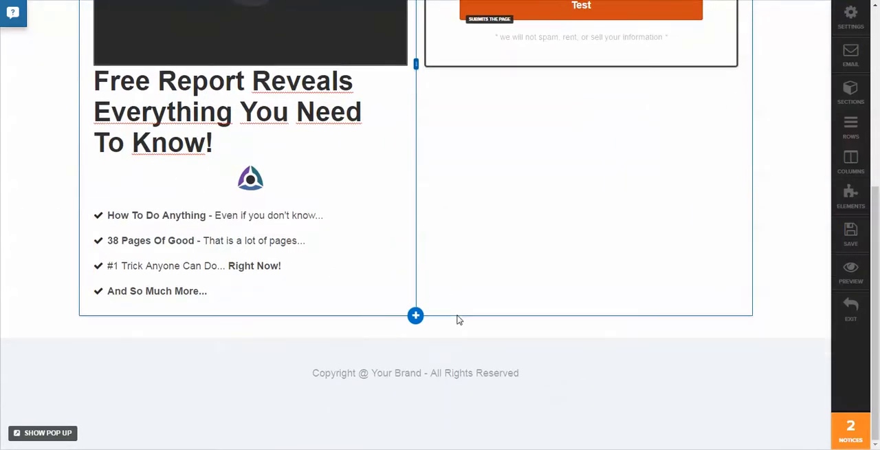
Add a 3 Column Block directly below the two-column row.
scroll(454, 316, up, 4)
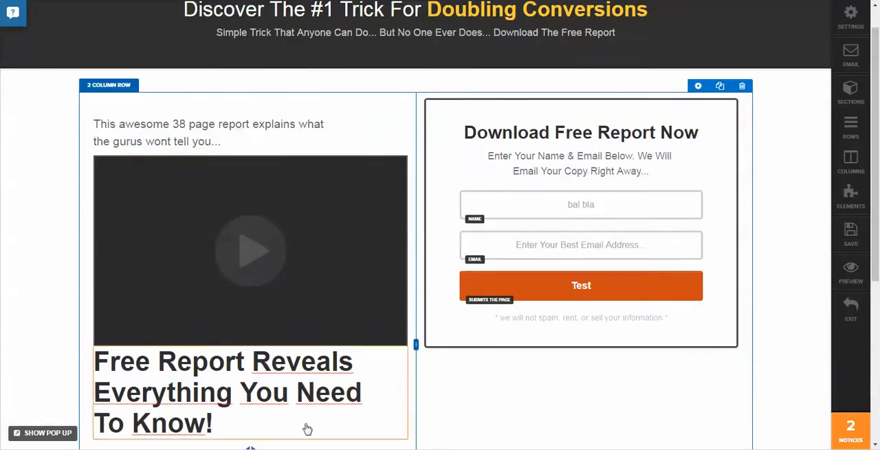
scroll(513, 173, down, 4)
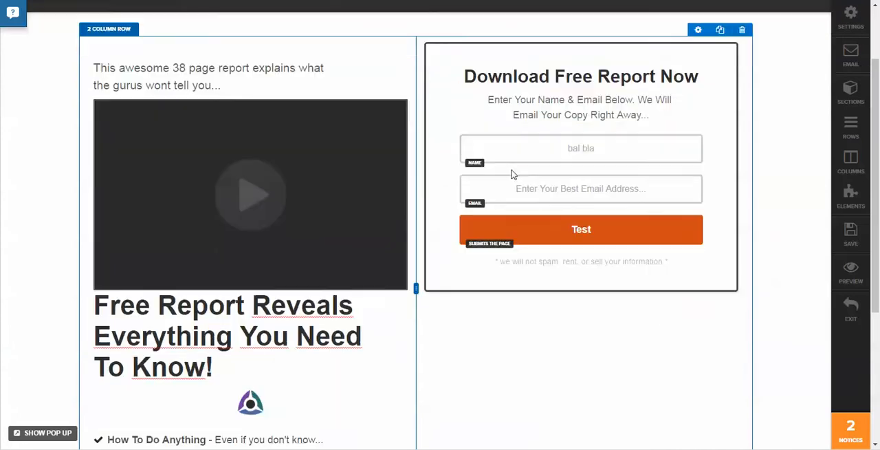
click(415, 315)
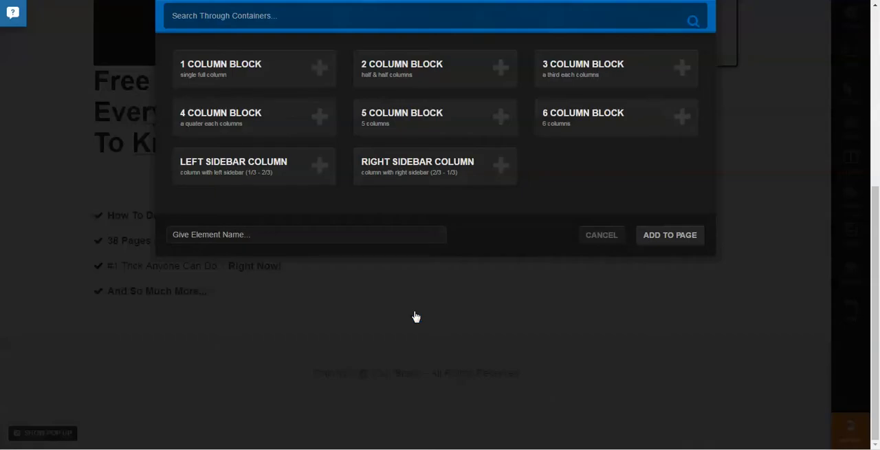
click(629, 63)
click(666, 231)
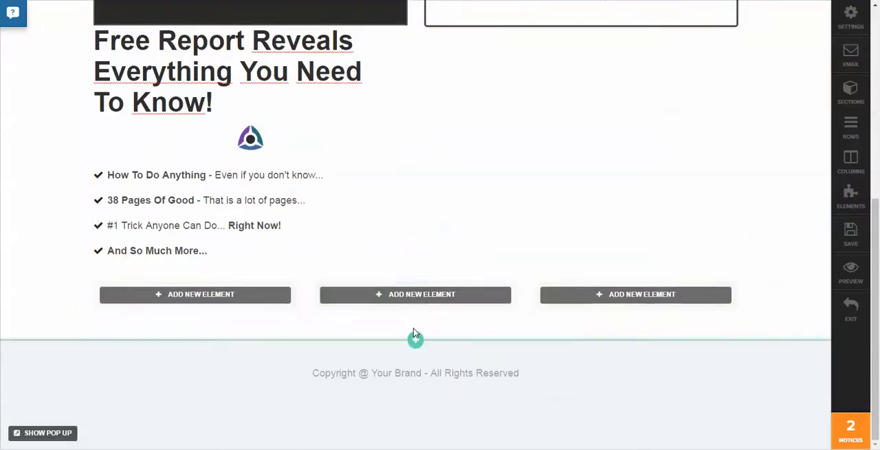
Add a 4 Column Block directly below the new three-column row.
click(416, 317)
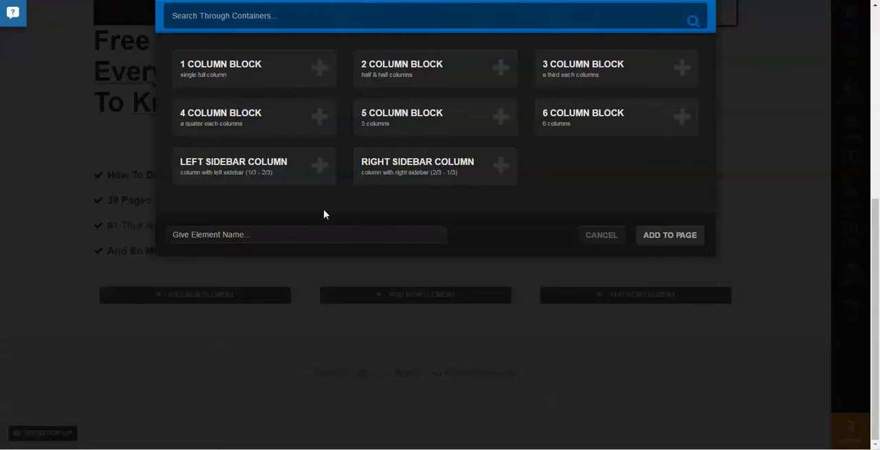
click(276, 122)
click(670, 235)
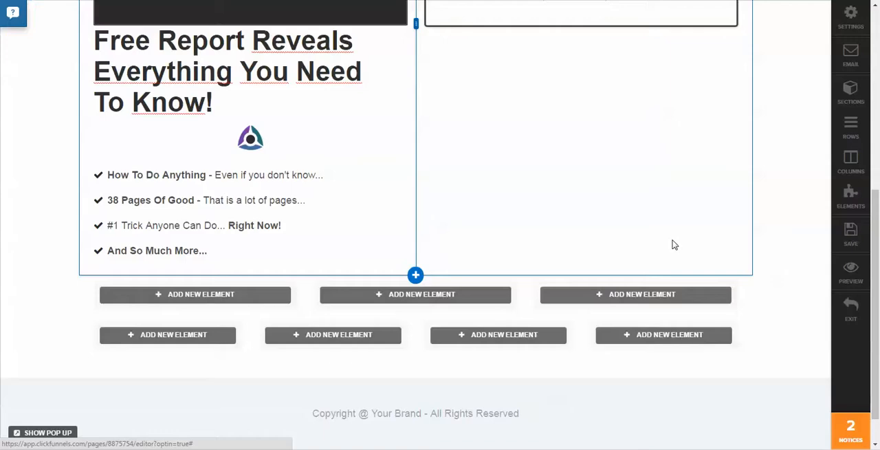
Add a Divider / Separator to the third column of the four-column row and a Button to its second column.
scroll(628, 260, down, 1)
click(512, 294)
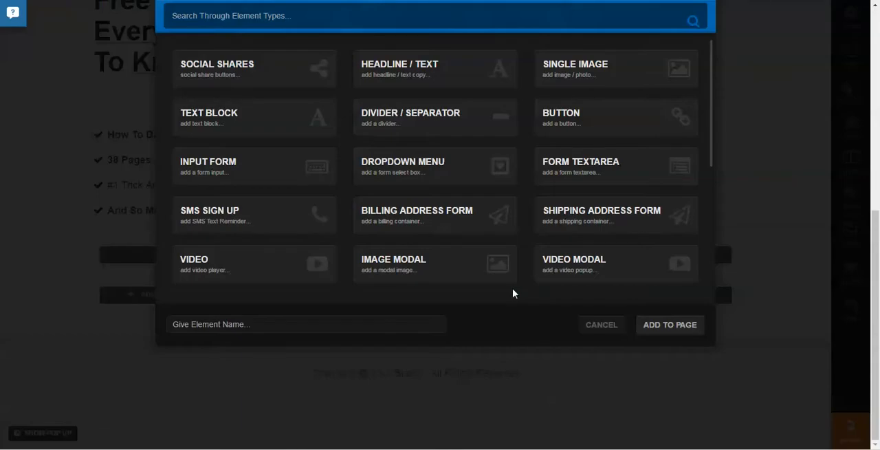
click(679, 330)
click(351, 297)
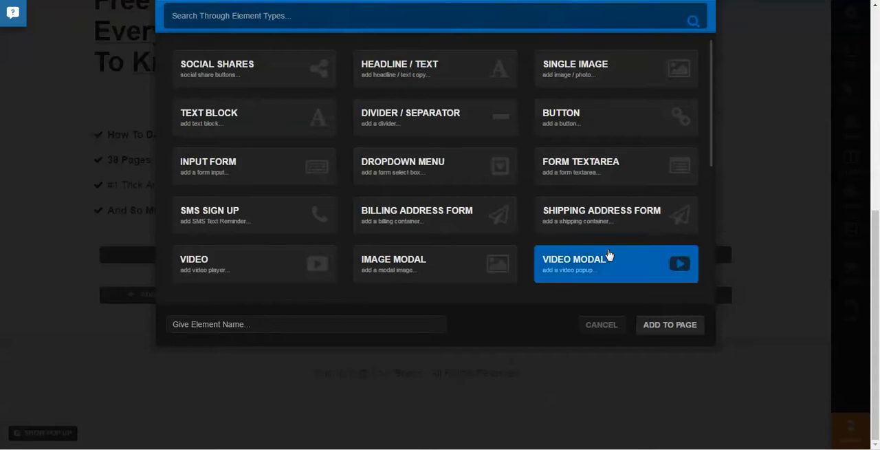
click(677, 325)
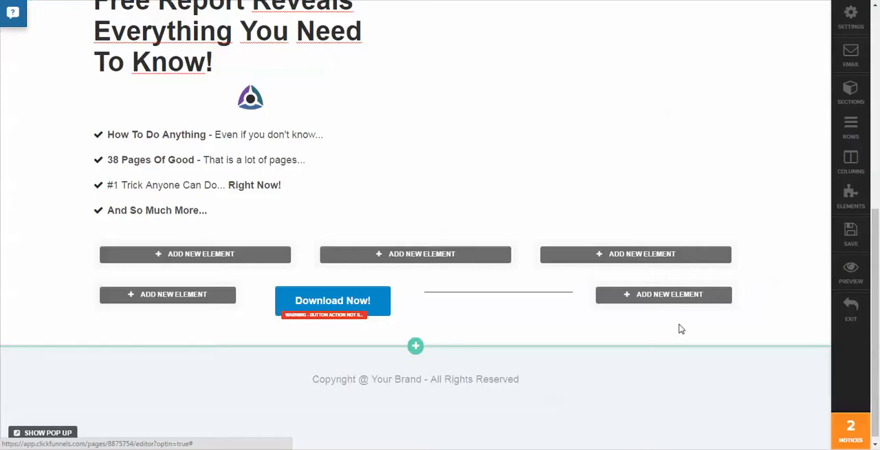
Change the background color of the Download Now! button to a bright yellow-green.
click(348, 306)
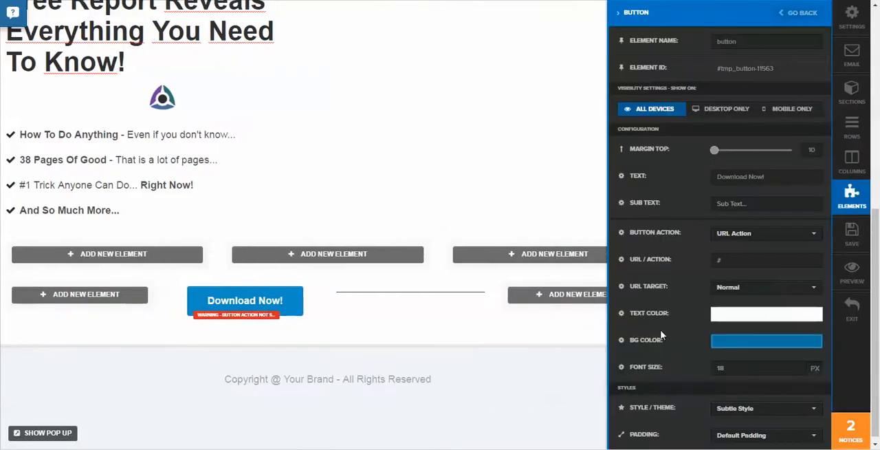
click(739, 341)
click(806, 216)
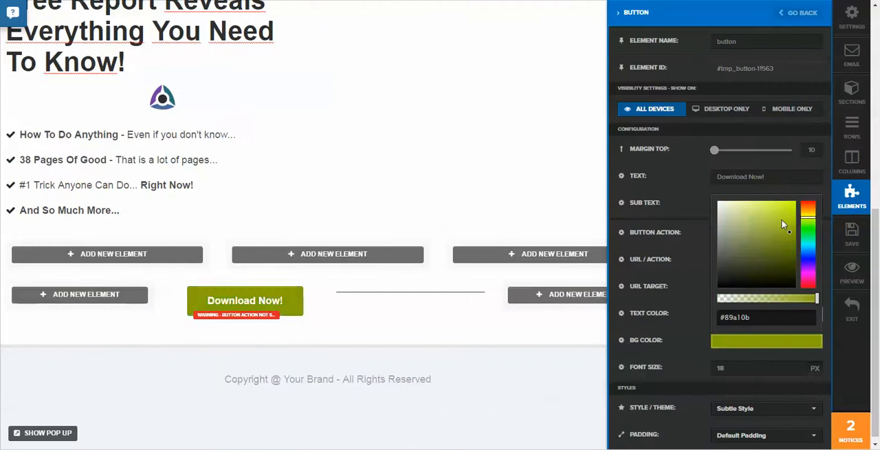
click(783, 207)
click(463, 326)
Add a Headline / Text element to the first column of the four-column row.
click(149, 299)
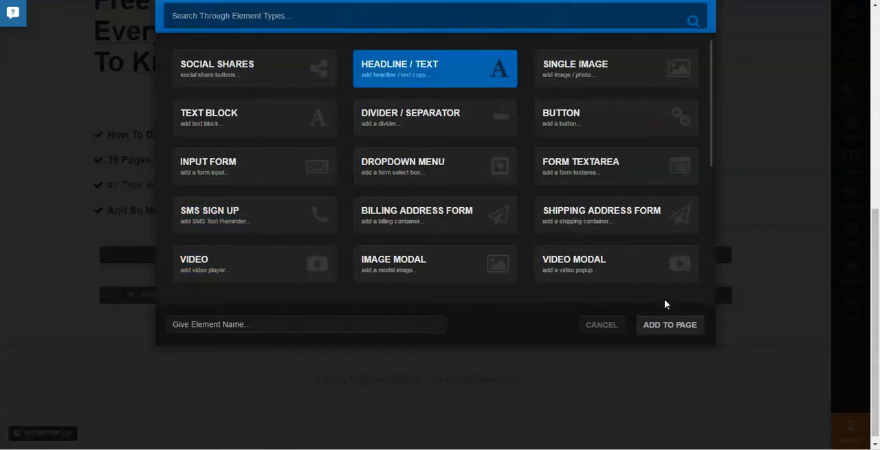
click(667, 326)
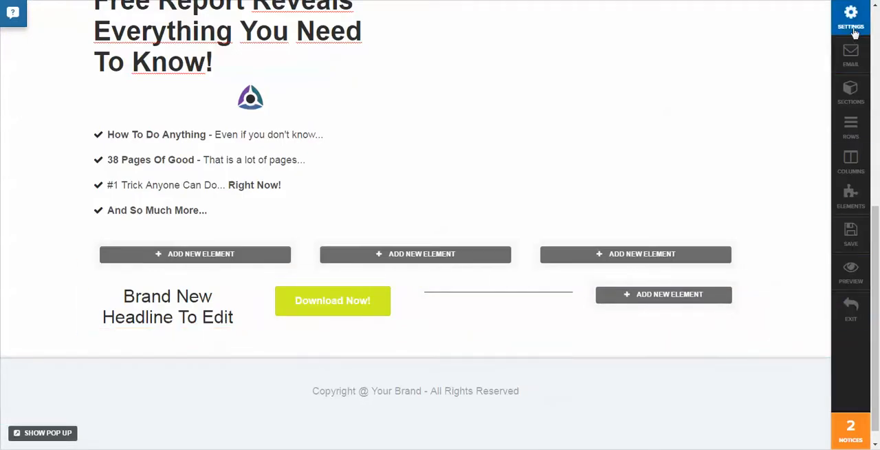
Save the squeeze page and exit the editor to the Fitness funnel's overview.
click(851, 17)
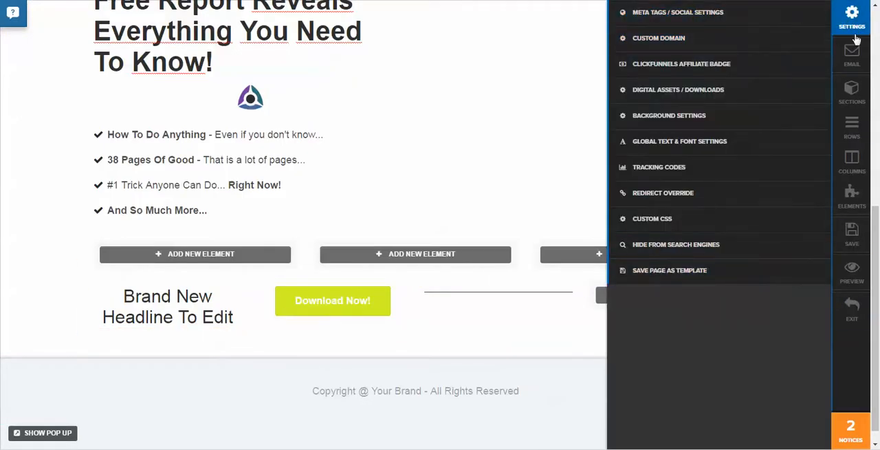
click(854, 237)
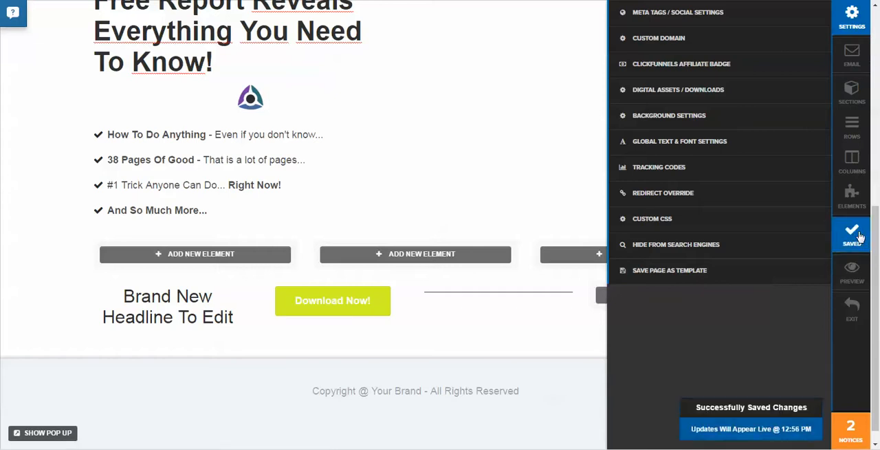
click(852, 318)
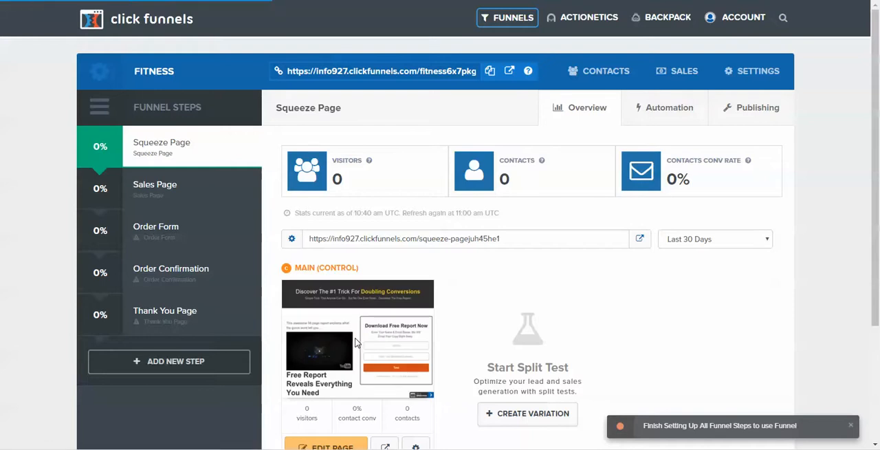
scroll(356, 338, down, 1)
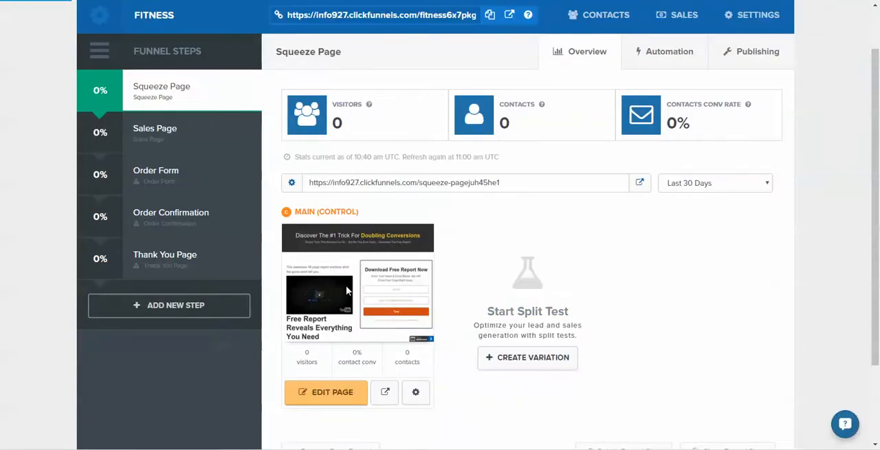
Start a split test variation of the squeeze page from the Subtle Geo template.
click(540, 360)
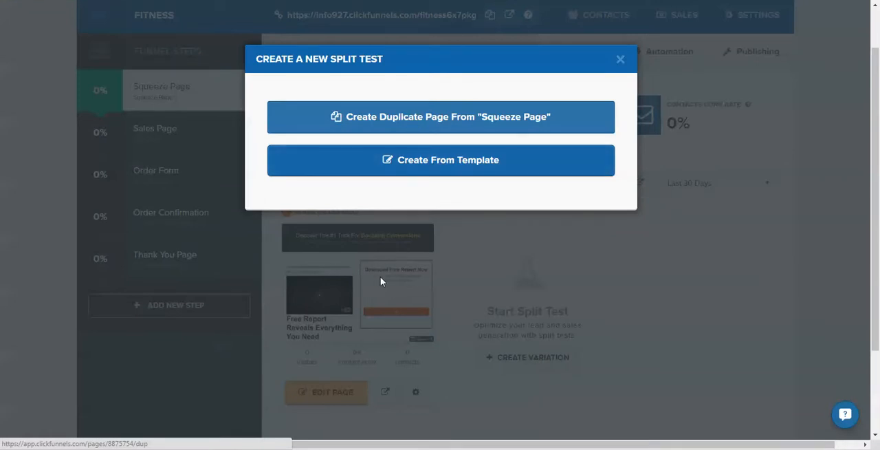
click(454, 163)
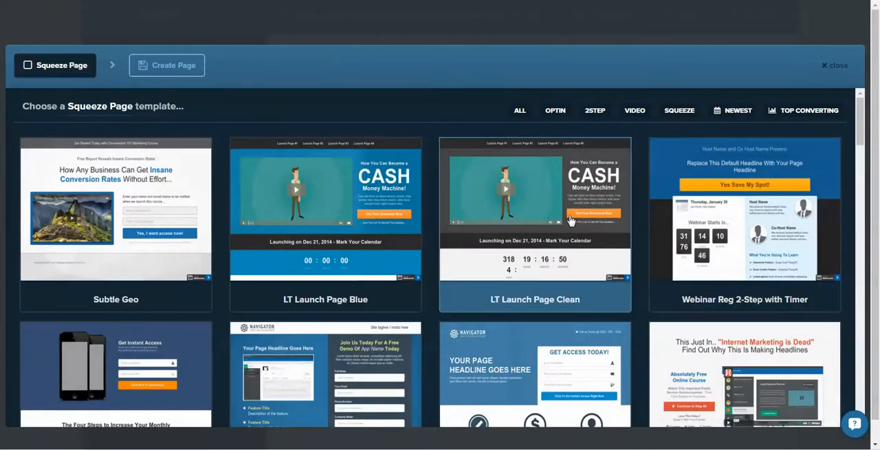
mouse_move(81, 195)
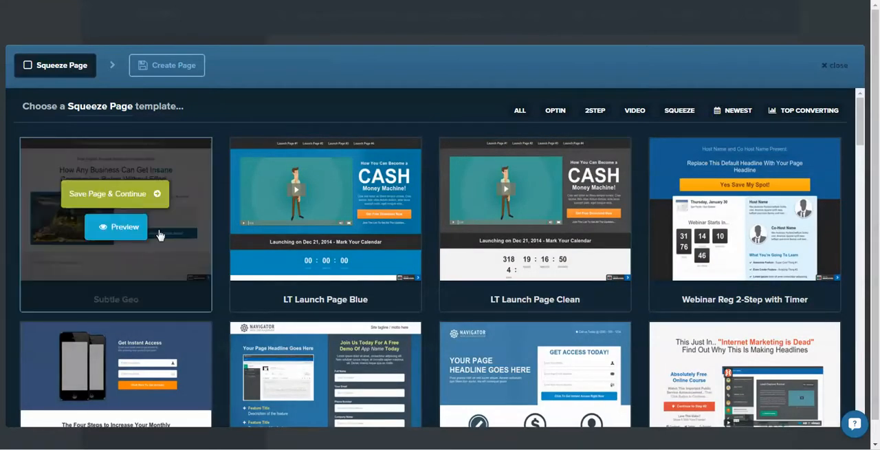
click(128, 195)
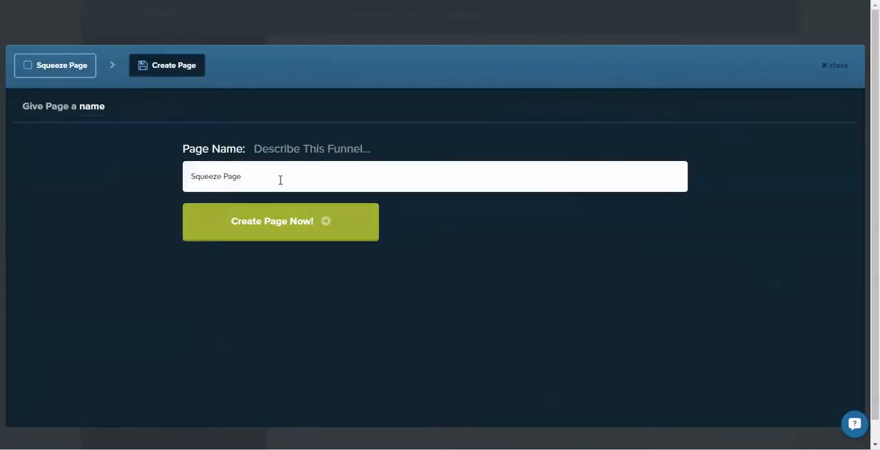
Name the variation page "squeeze 2" and create it.
key(ctrl+a)
text(squeze)
key(BackSpace)
key(BackSpace)
text(ez)
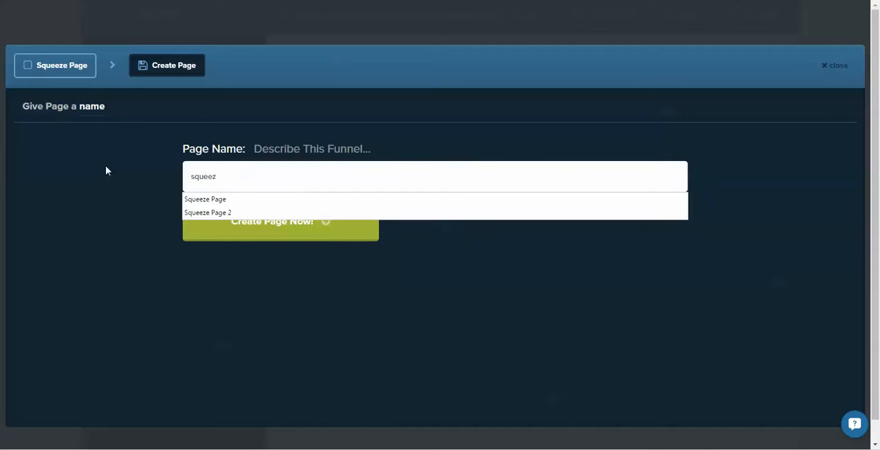
text(e 2)
click(271, 223)
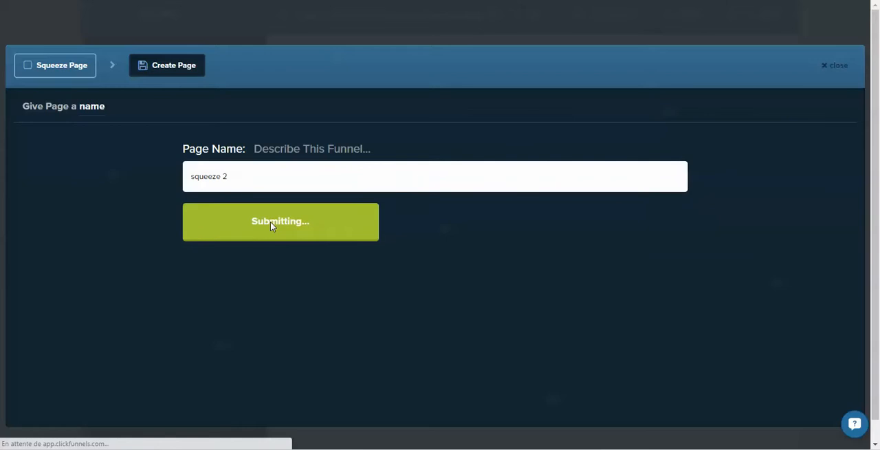
scroll(270, 227, down, 3)
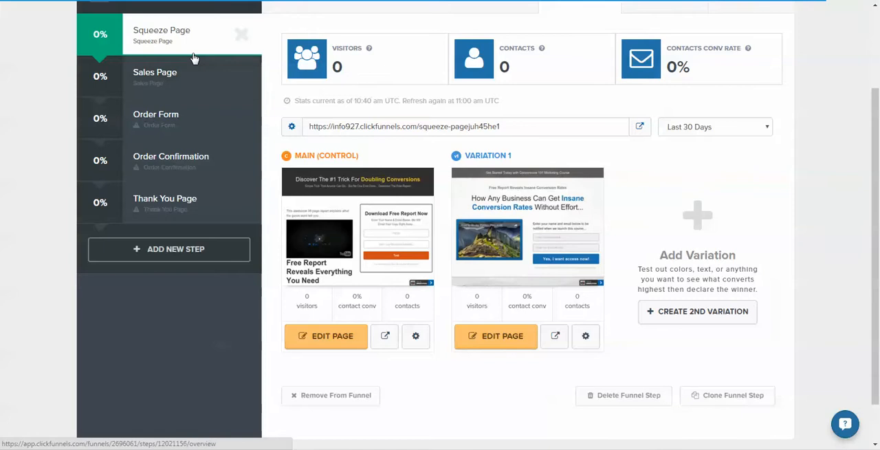
mouse_move(395, 219)
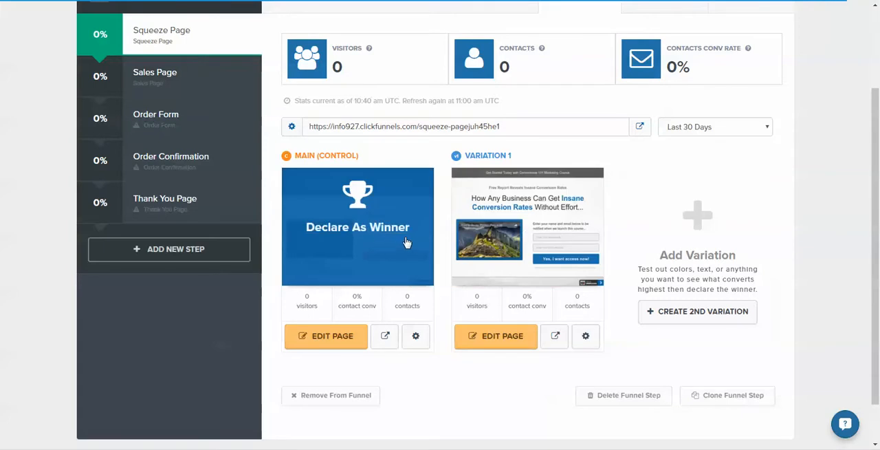
Switch to the Sales Page funnel step and check its live page by opening its URL in a new browser tab.
click(196, 78)
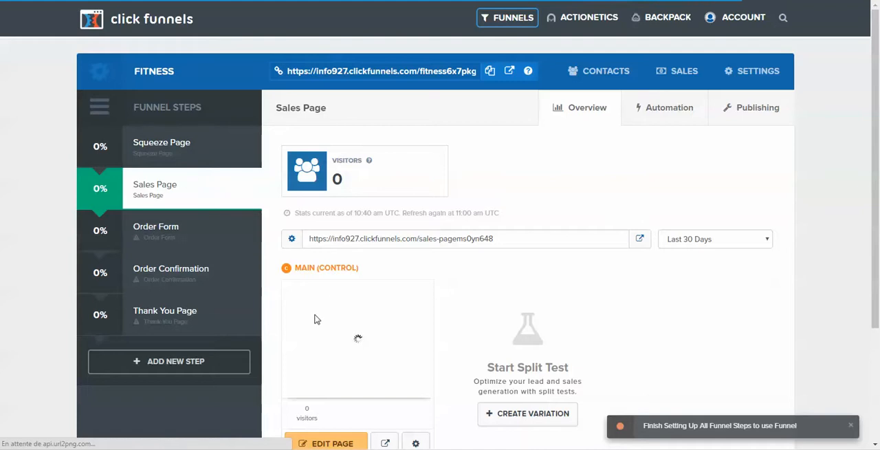
drag(521, 241, 314, 240)
key(ctrl+c)
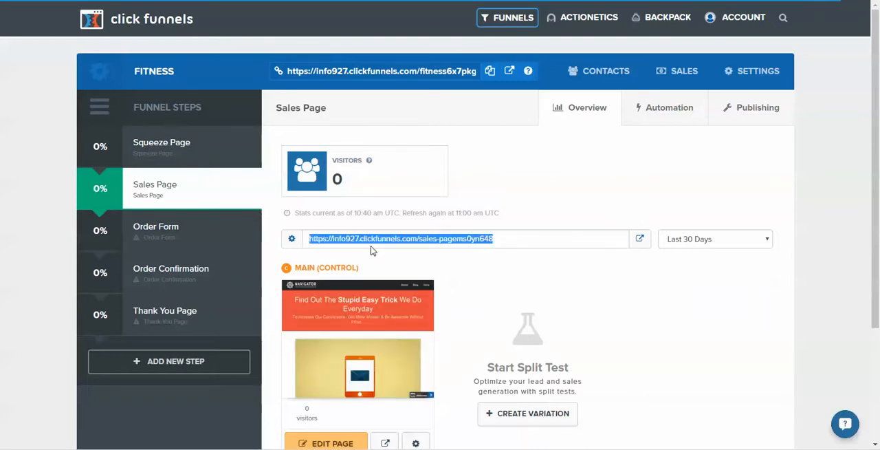
scroll(373, 250, down, 2)
key(ctrl+t)
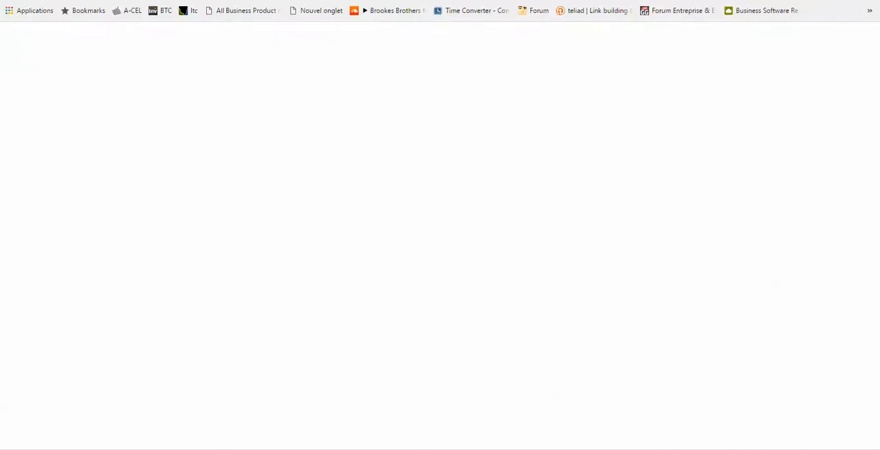
key(ctrl+v)
key(Return)
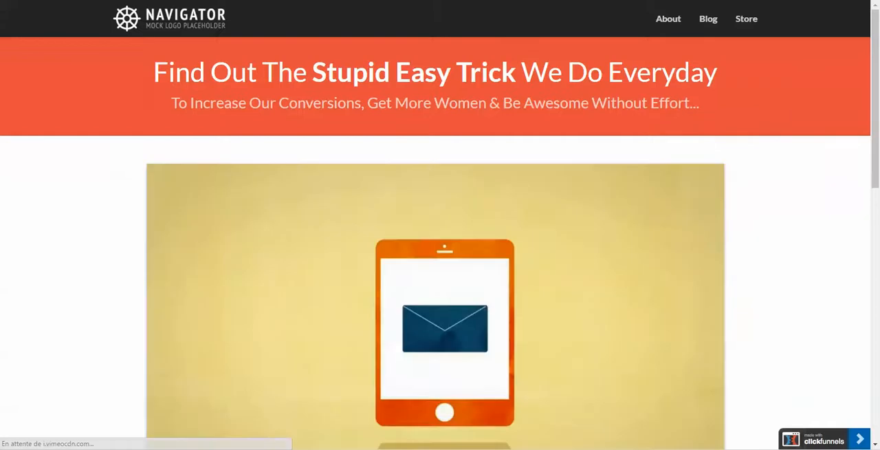
key(ctrl+w)
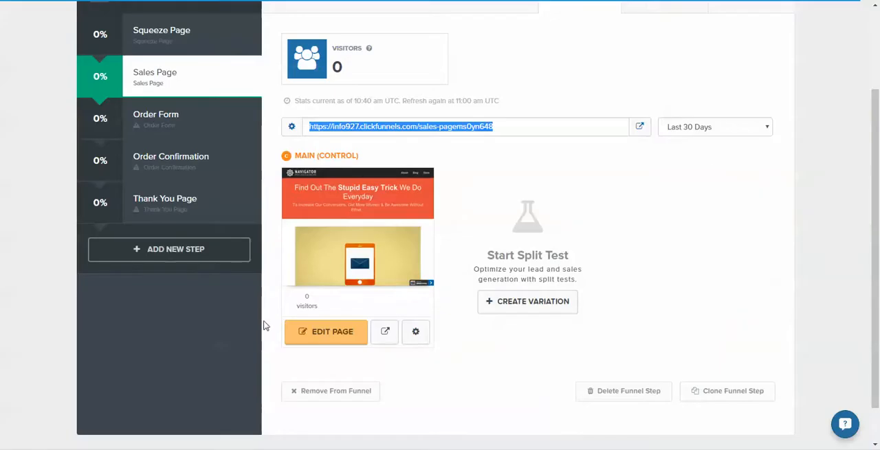
Open the sales page in the editor and replace the header logo with the uploaded image 1 (11).jpg.
click(318, 338)
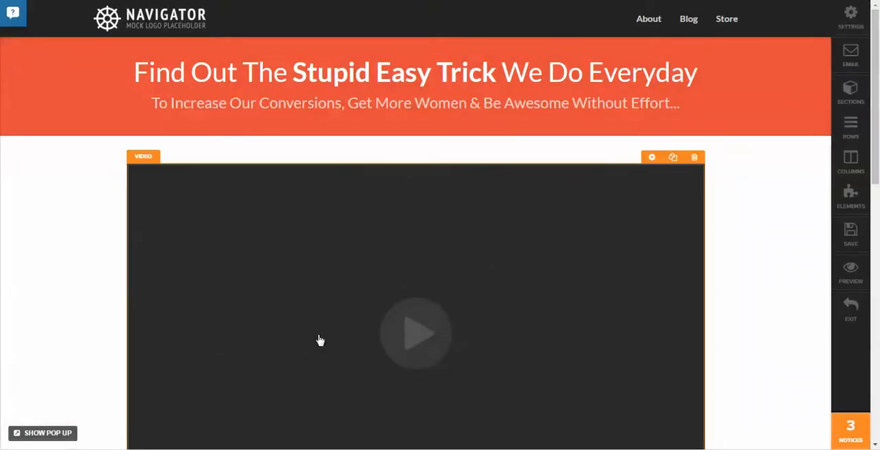
click(110, 18)
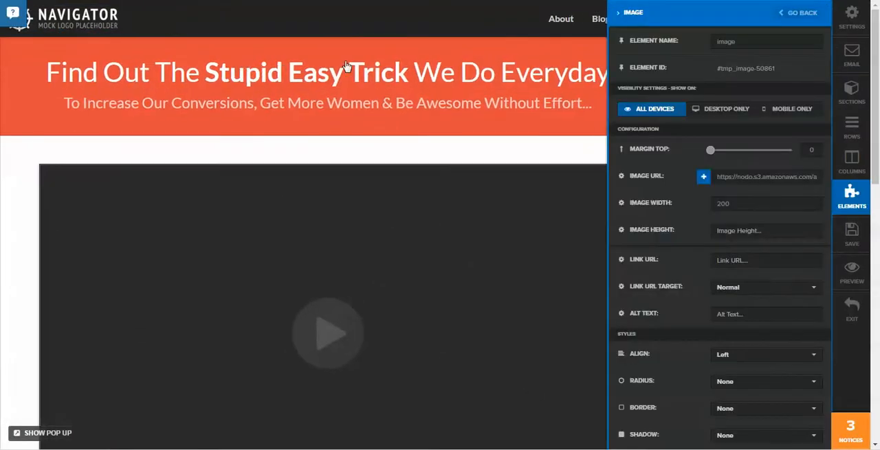
click(703, 178)
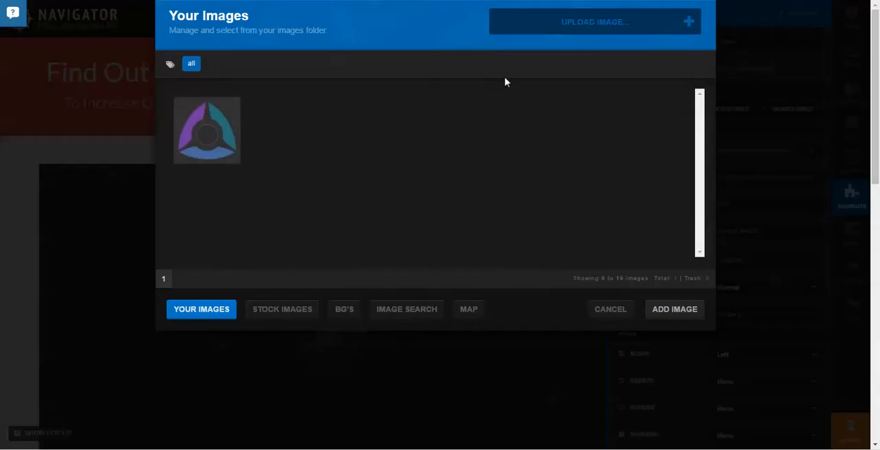
click(558, 27)
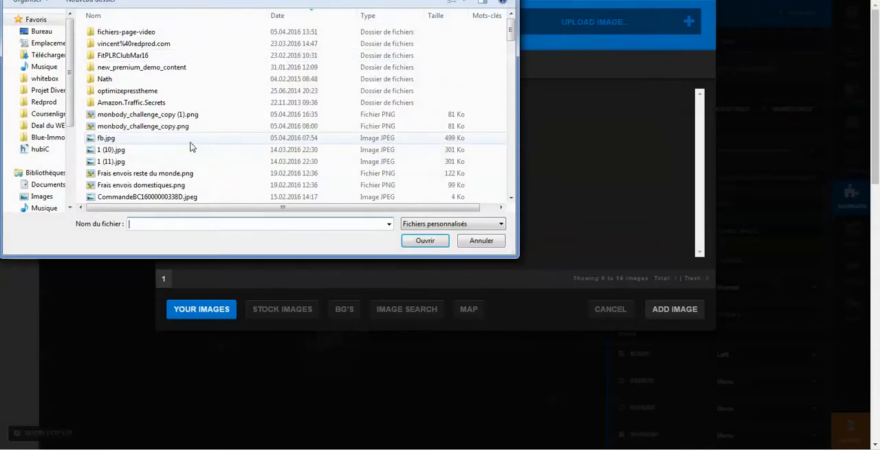
click(169, 140)
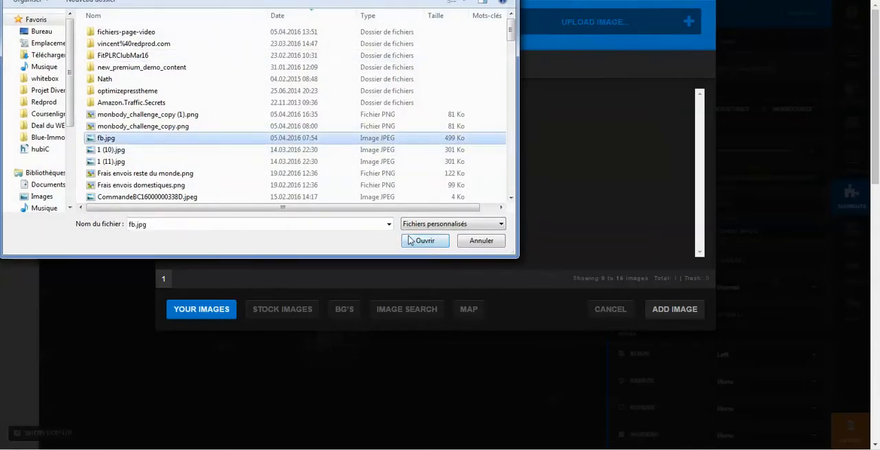
click(115, 161)
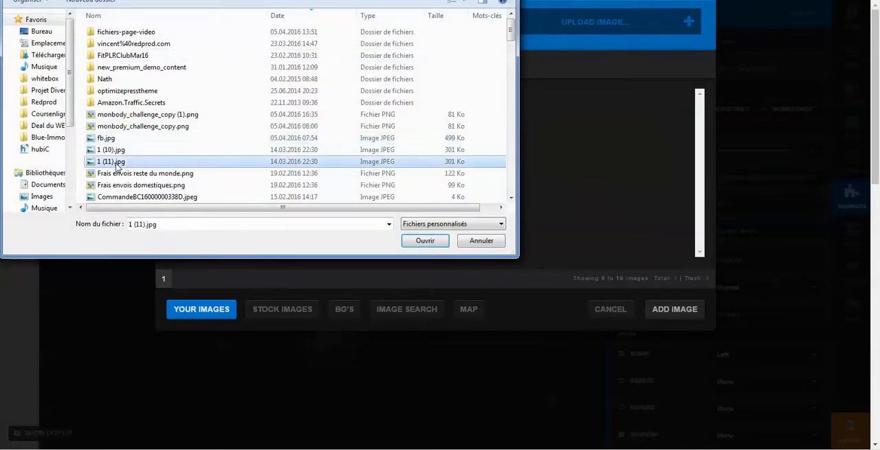
click(425, 242)
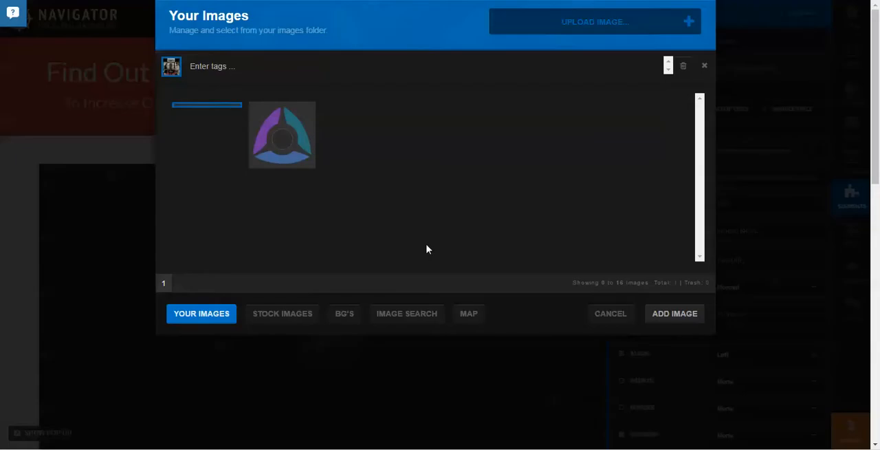
click(206, 117)
click(672, 314)
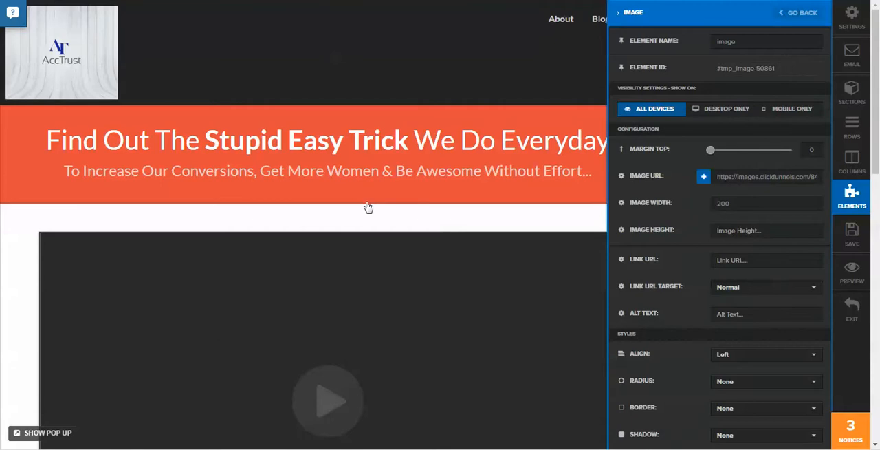
Set the translation language of the sales page's countdown timer to French.
scroll(360, 219, down, 5)
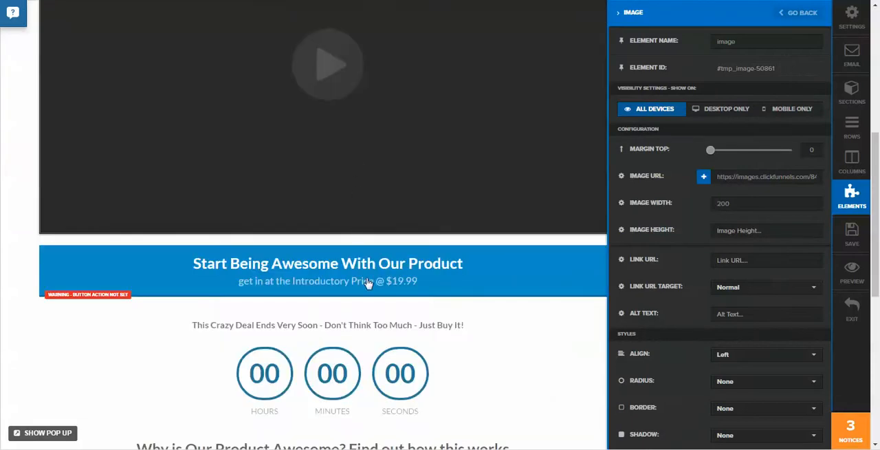
scroll(368, 283, down, 1)
click(354, 325)
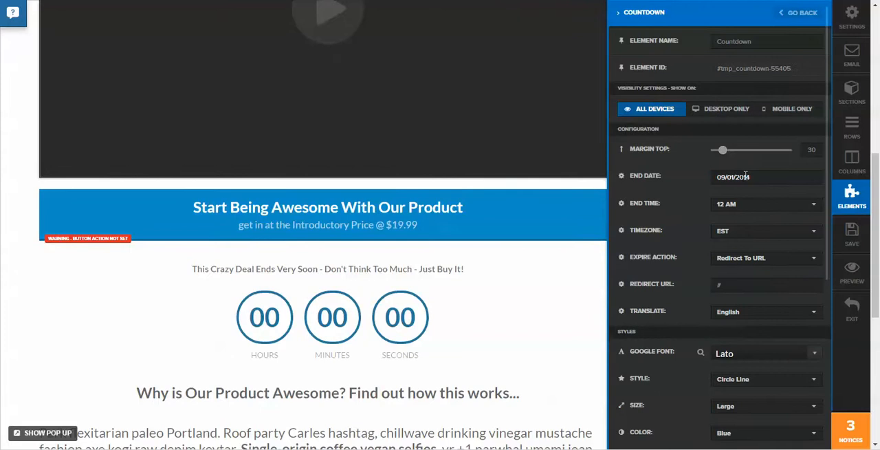
click(760, 315)
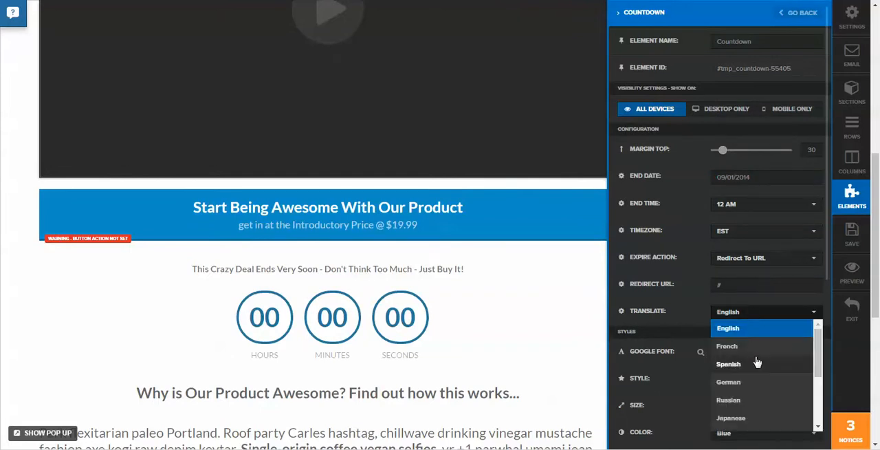
click(753, 348)
Open the settings of the FB Comments placeholder near the page's footer and save the sales page.
scroll(748, 289, down, 4)
scroll(383, 279, down, 5)
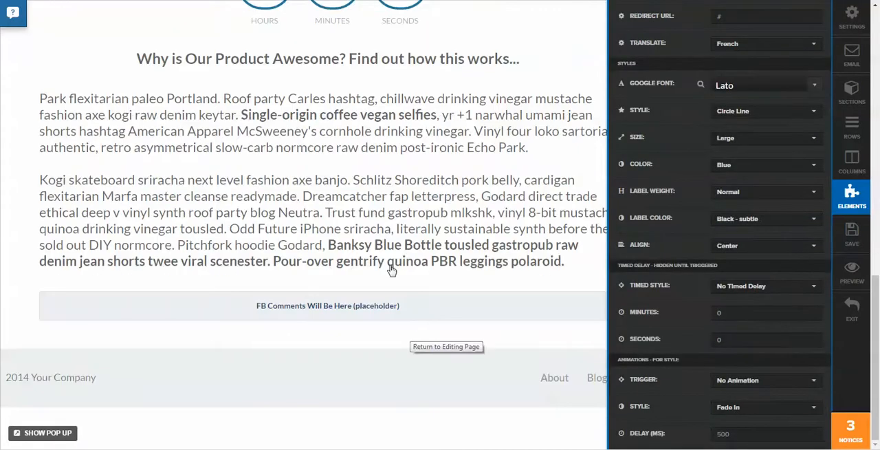
click(316, 308)
click(359, 309)
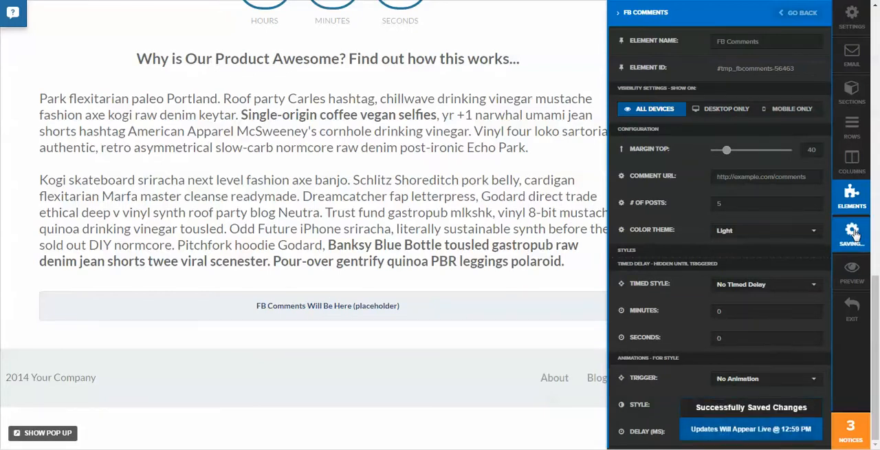
Preview the saved sales page, checking its video, button and countdown, and return to the editor.
click(850, 273)
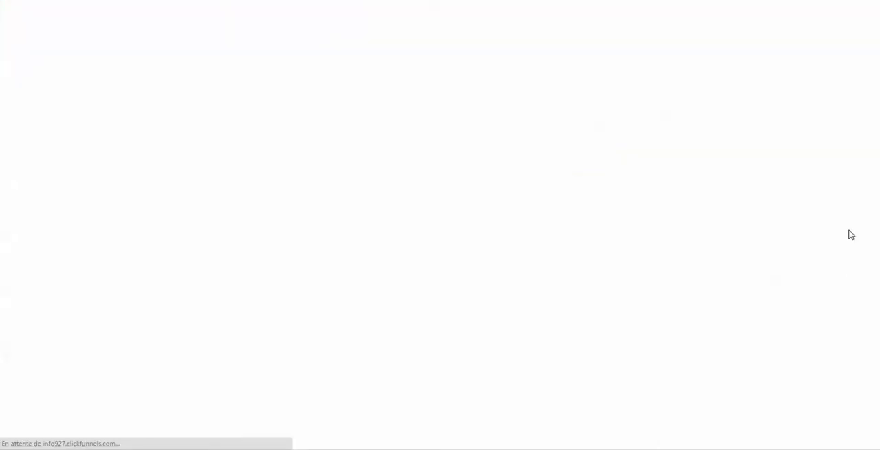
scroll(471, 251, down, 5)
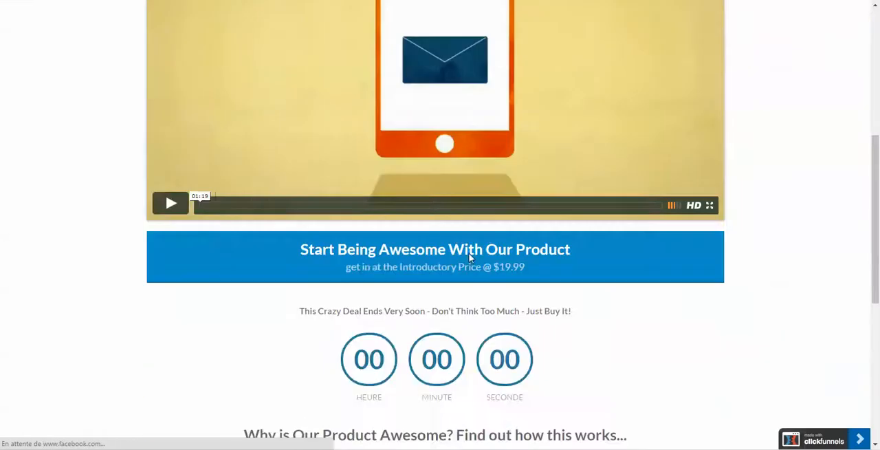
scroll(471, 251, up, 5)
scroll(189, 51, down, 6)
key(ctrl+w)
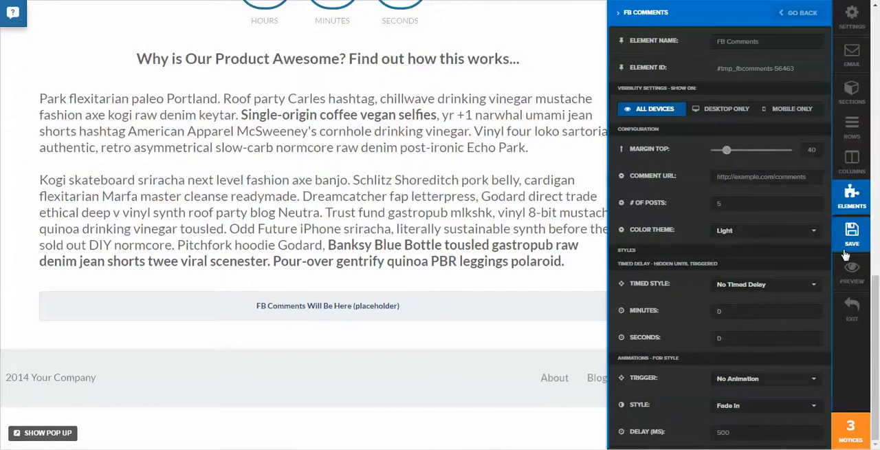
Exit the page editor and apply the Skinny Order Form template to the Order Form funnel step.
click(853, 309)
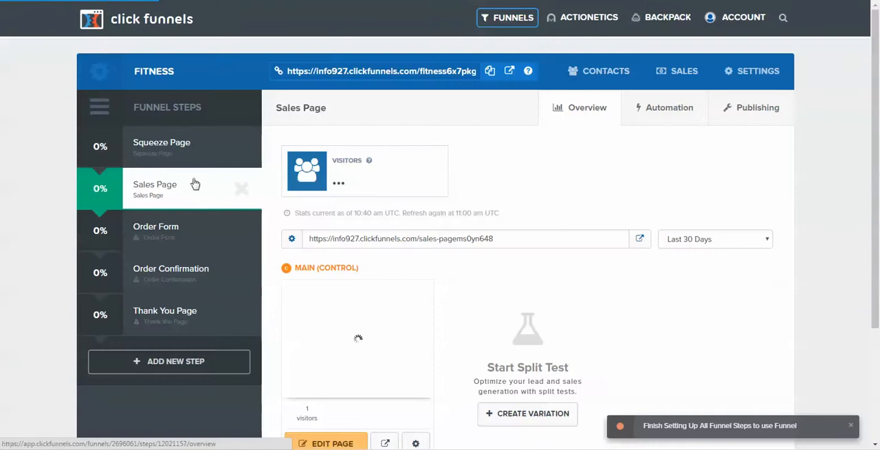
click(204, 241)
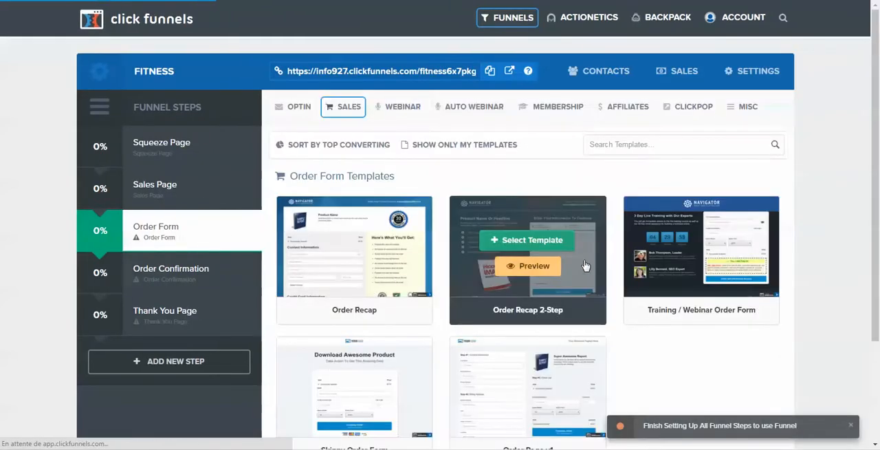
scroll(678, 255, down, 2)
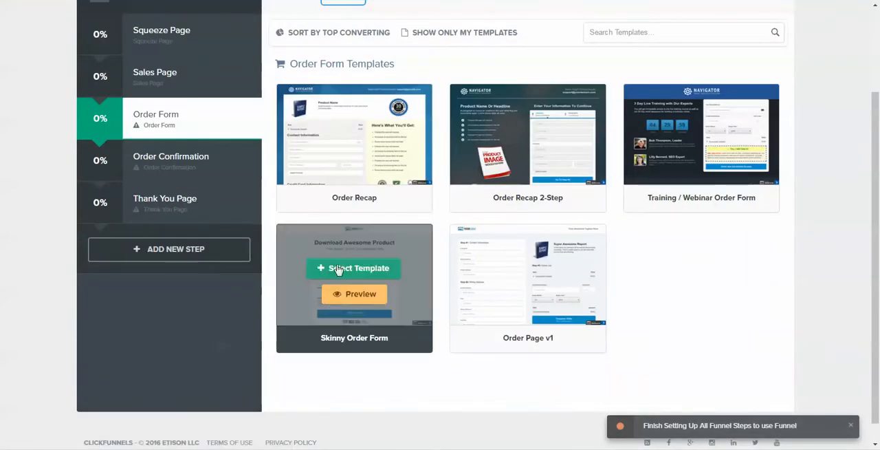
click(345, 270)
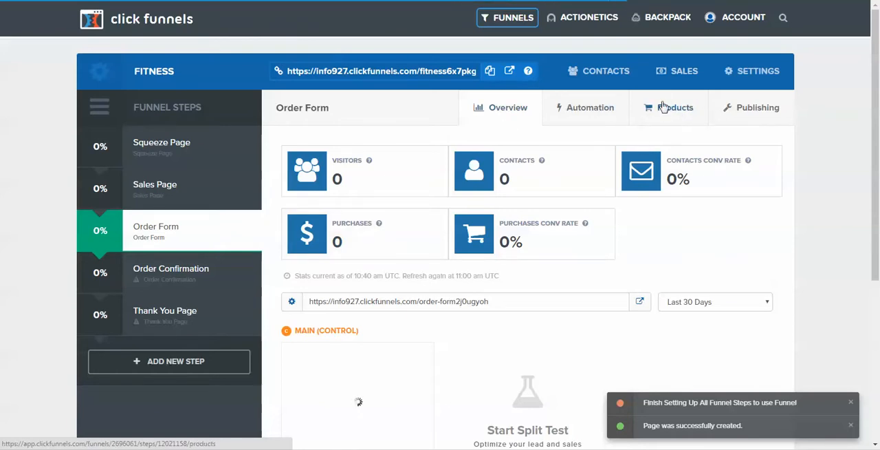
scroll(499, 203, down, 2)
scroll(523, 213, down, 1)
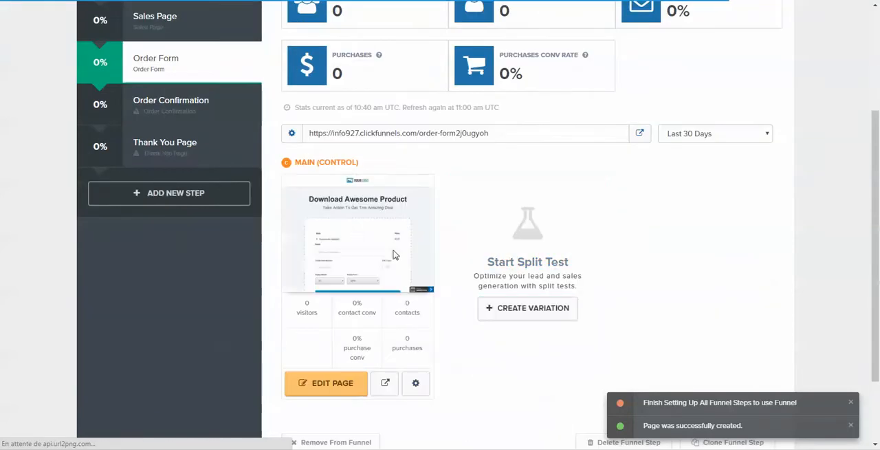
scroll(394, 255, up, 1)
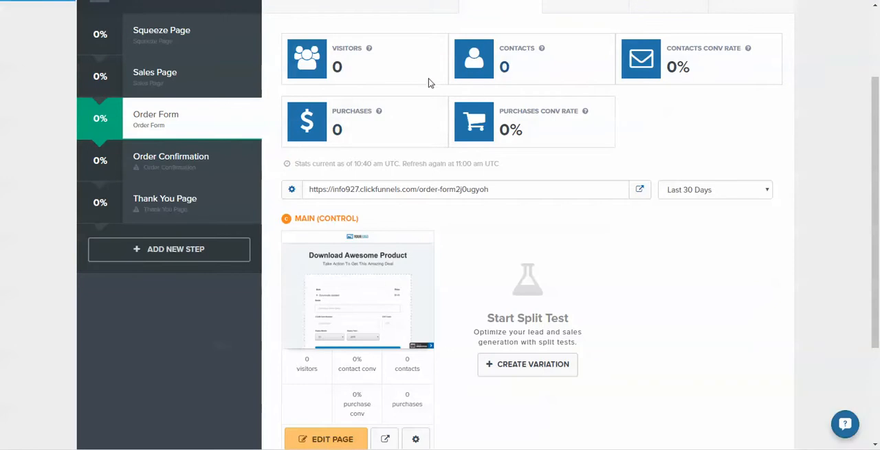
Open the Order Form page for editing and change its headline to "bal bla" and its subheadline to "asdf".
scroll(481, 144, down, 3)
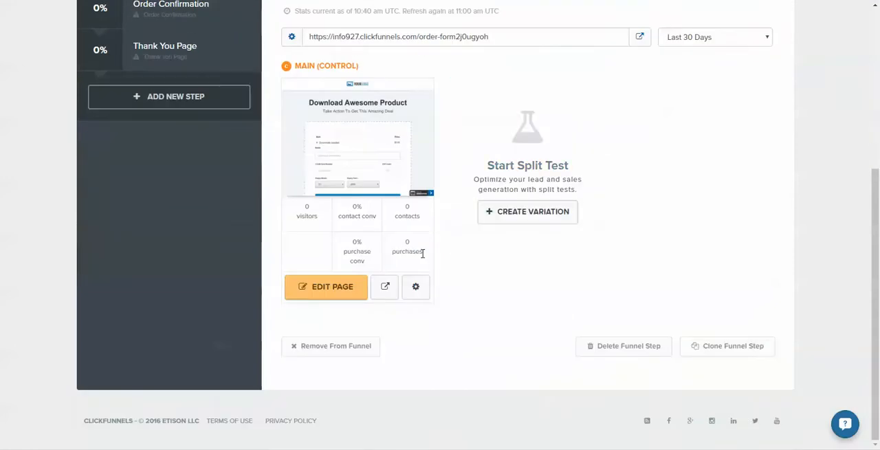
click(313, 298)
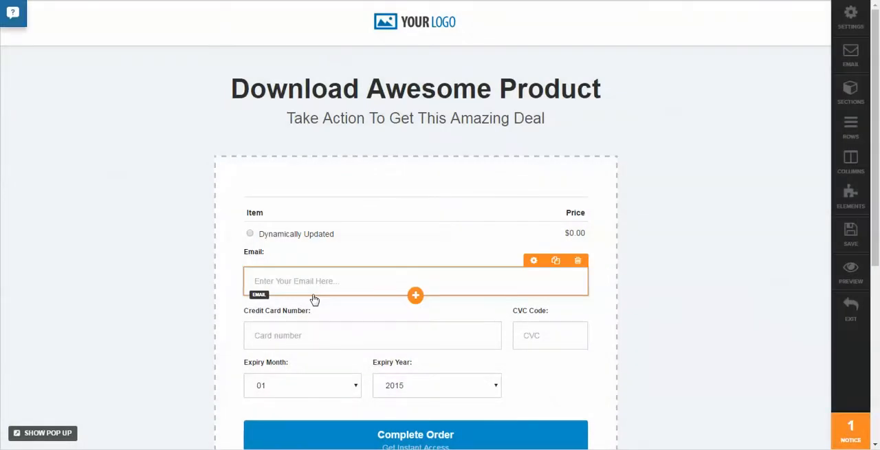
triple_click(477, 89)
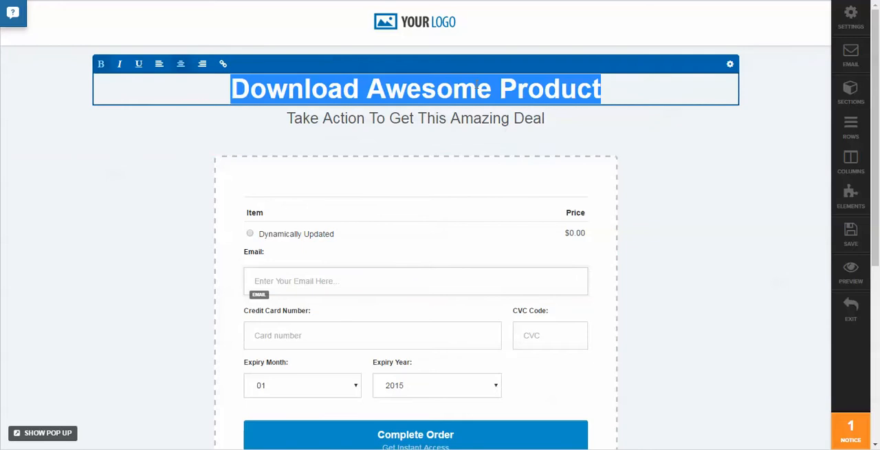
text(bal bla)
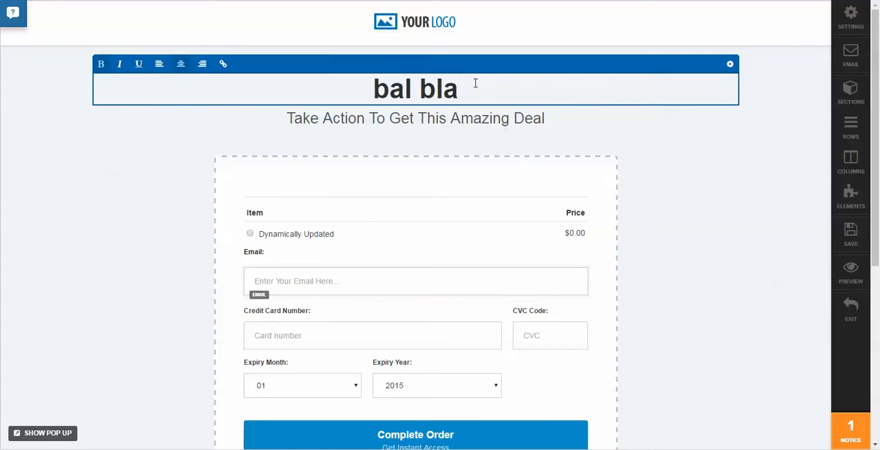
click(466, 118)
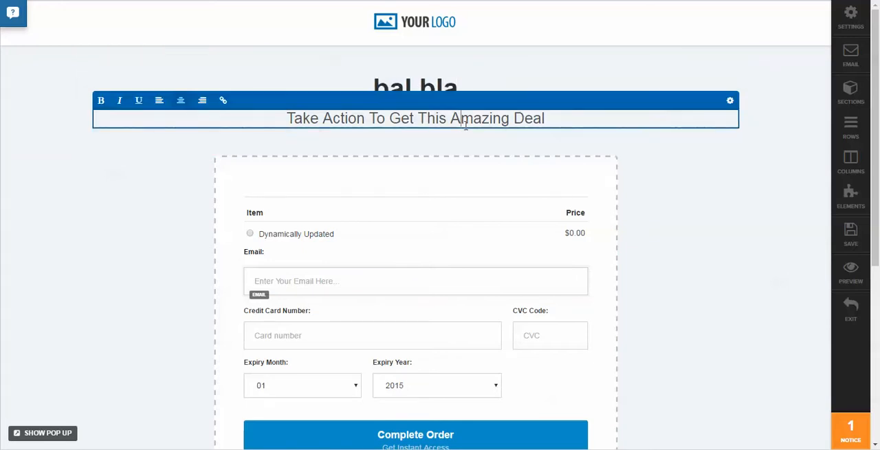
triple_click(467, 118)
text(asdf)
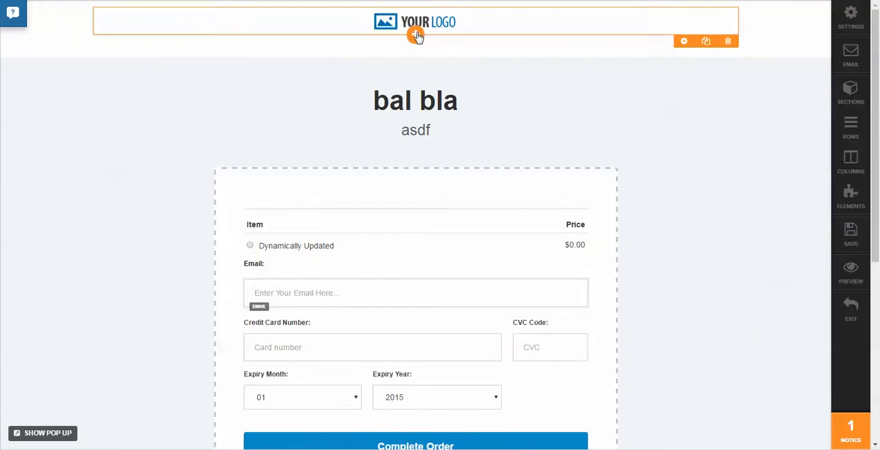
Replace the placeholder logo at the top of the order form with the purple, teal and blue triangular logo from the uploaded images.
click(414, 34)
click(583, 334)
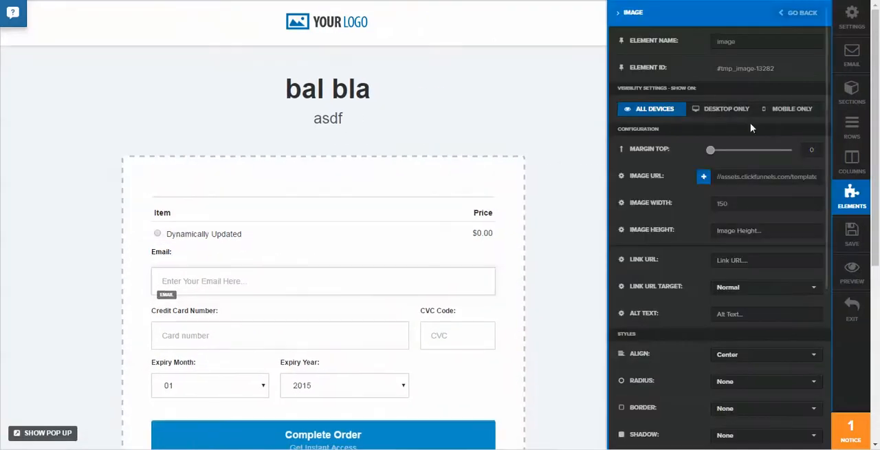
click(704, 176)
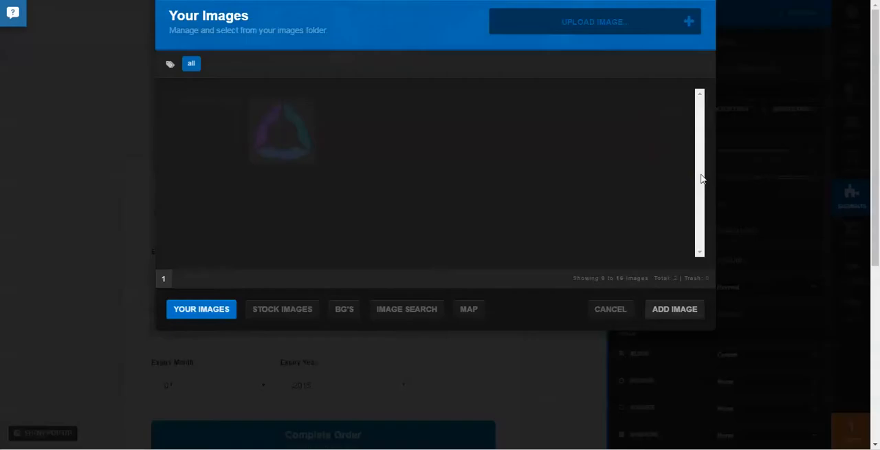
click(268, 147)
click(676, 315)
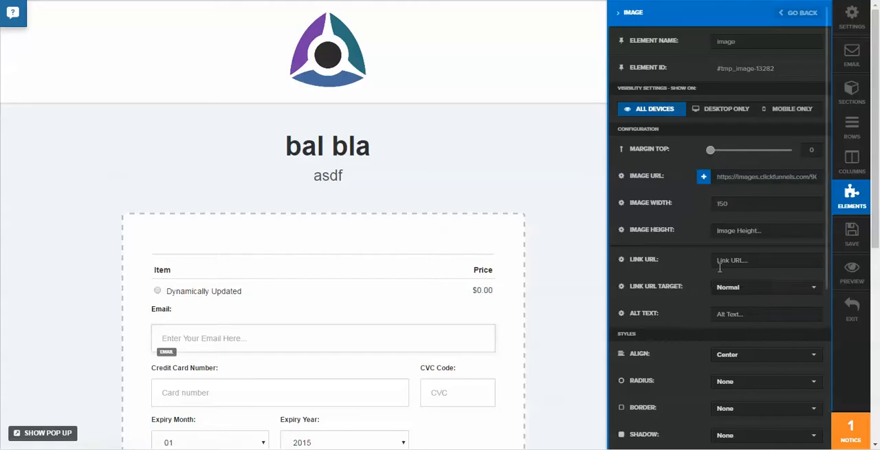
mouse_move(712, 157)
mouse_down()
mouse_move(760, 153)
mouse_move(707, 155)
mouse_up()
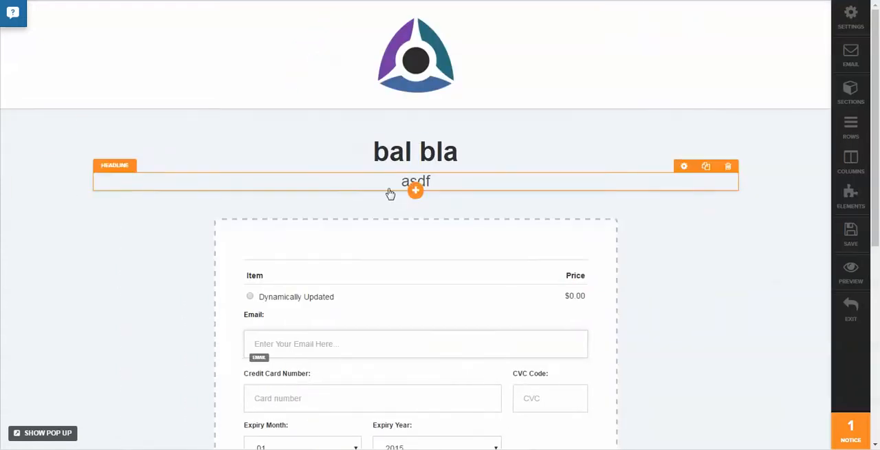
Increase the top margin of the "asdf" subheadline slightly.
click(420, 181)
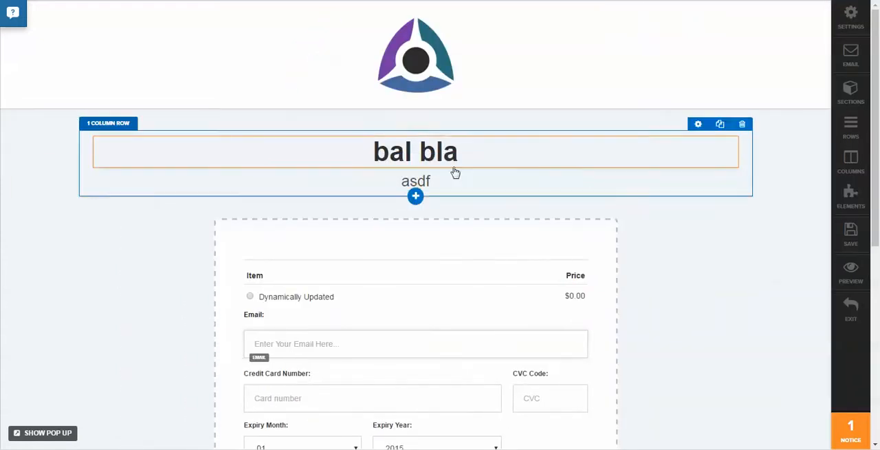
click(452, 180)
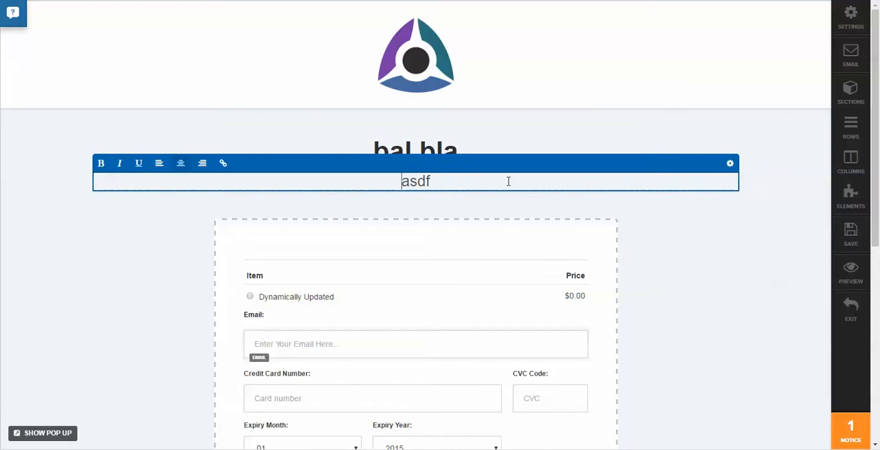
click(731, 164)
mouse_move(710, 149)
mouse_down()
mouse_move(741, 153)
mouse_move(722, 152)
mouse_up()
click(559, 186)
Duplicate the order form's email field and set the input type of the copy to Full Name.
scroll(557, 186, down, 3)
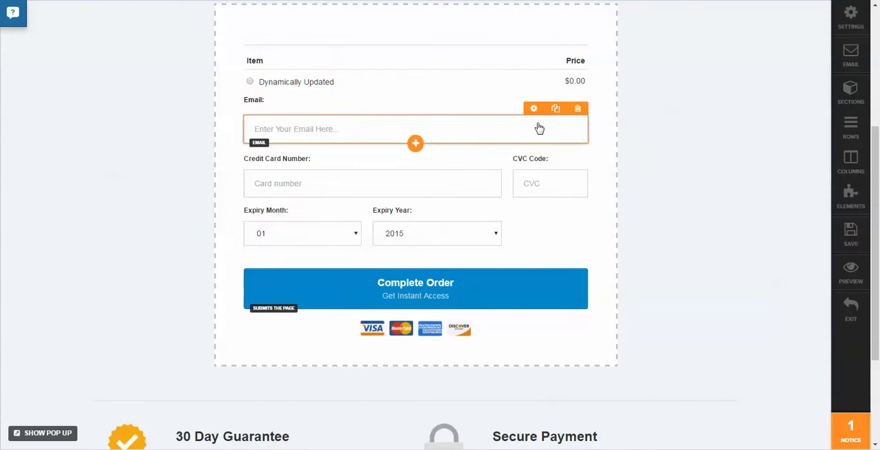
click(555, 109)
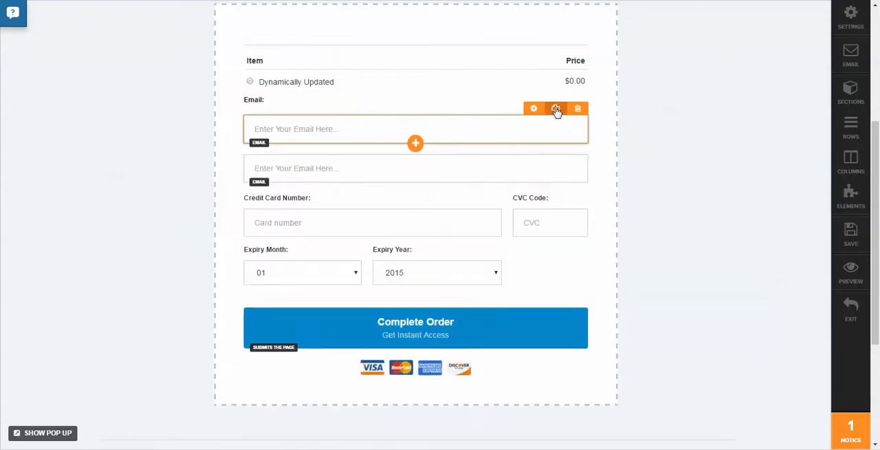
click(504, 176)
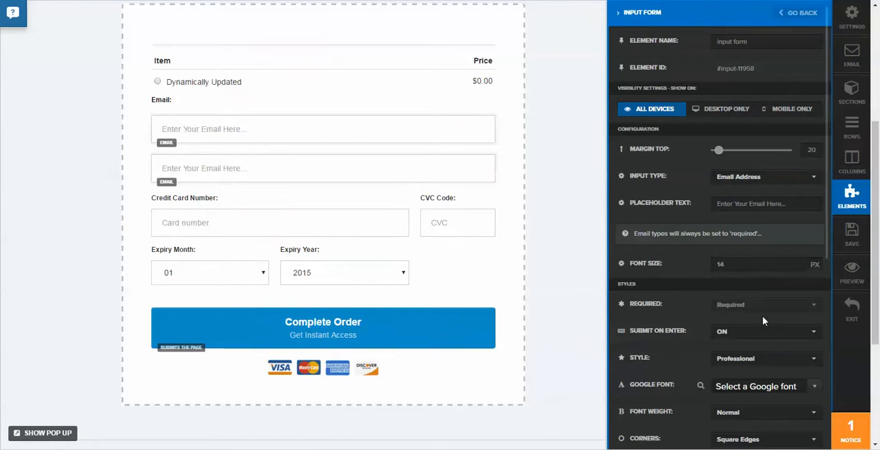
click(763, 177)
click(748, 210)
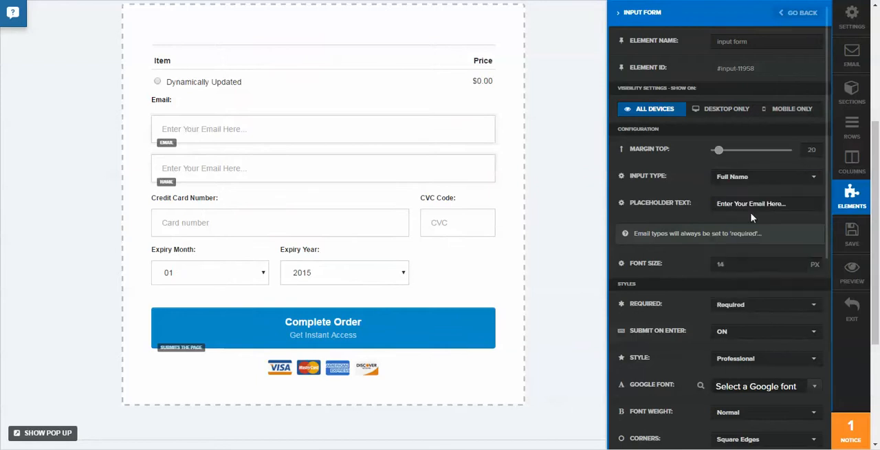
Add a person icon to the duplicated name field.
scroll(763, 244, down, 3)
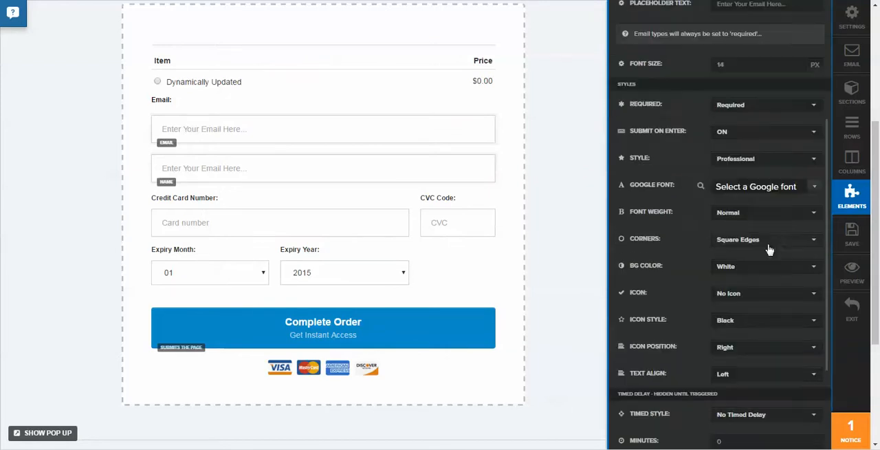
click(762, 296)
click(753, 346)
Set the placeholder text of the original email field to "asdfasdfasdf".
click(232, 141)
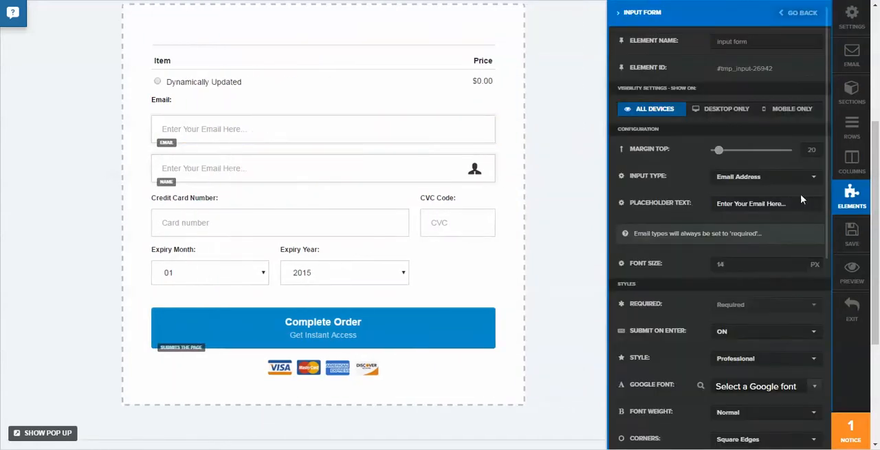
triple_click(797, 202)
text(asdfasdfasdf)
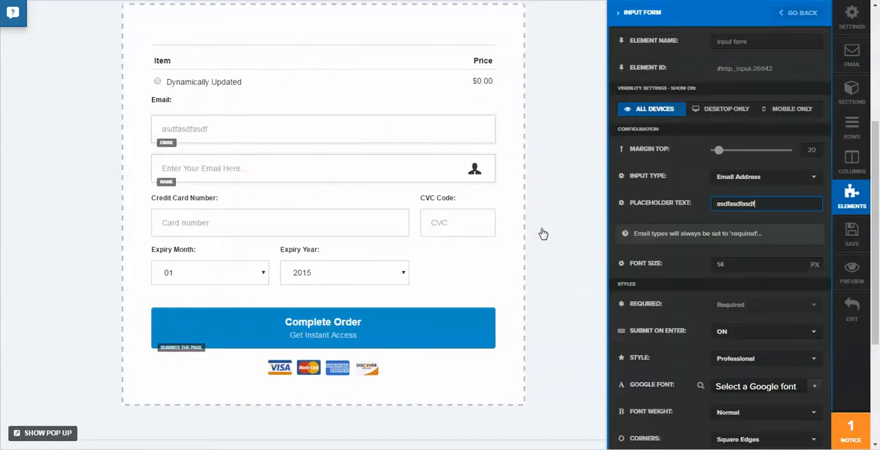
click(543, 233)
Open the credit card form's settings for review, and save the order form page and exit the editor.
click(397, 236)
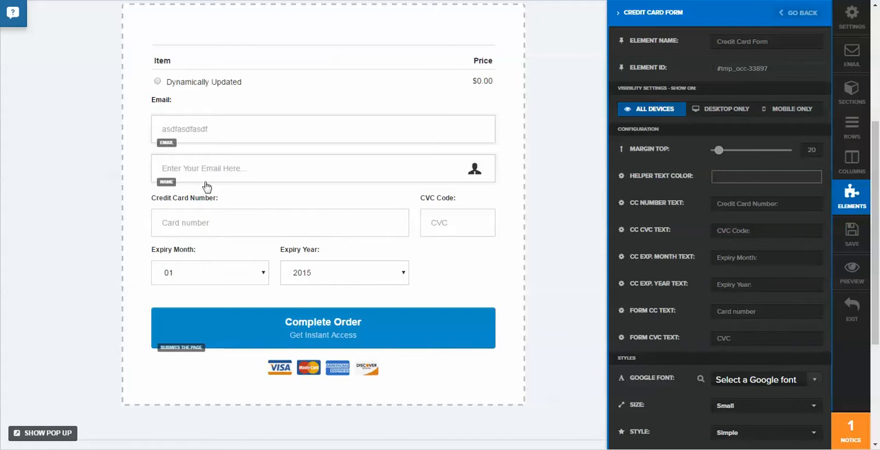
scroll(280, 243, up, 3)
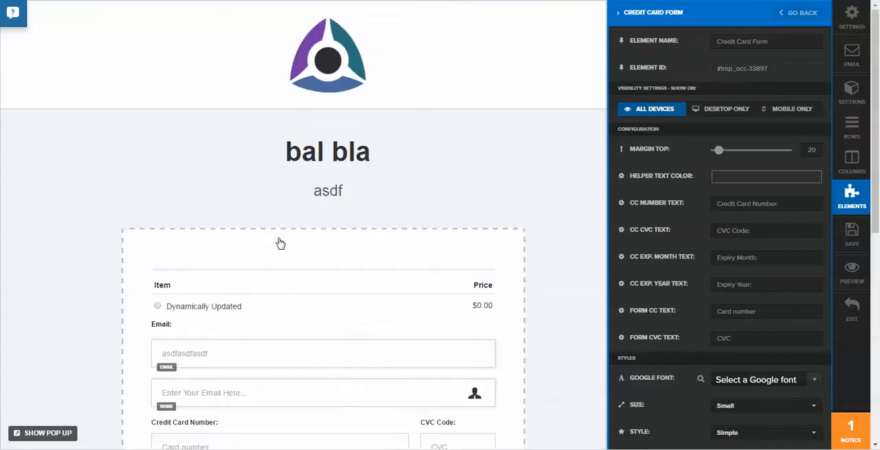
scroll(307, 116, down, 5)
click(329, 158)
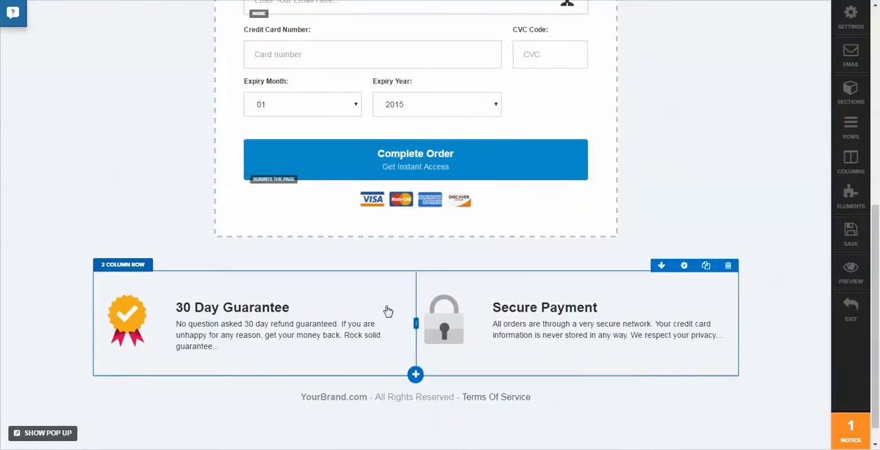
click(857, 245)
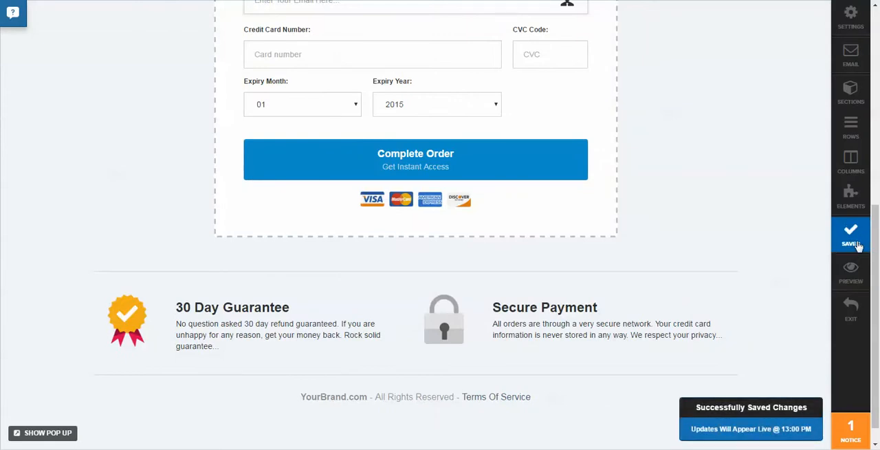
click(858, 310)
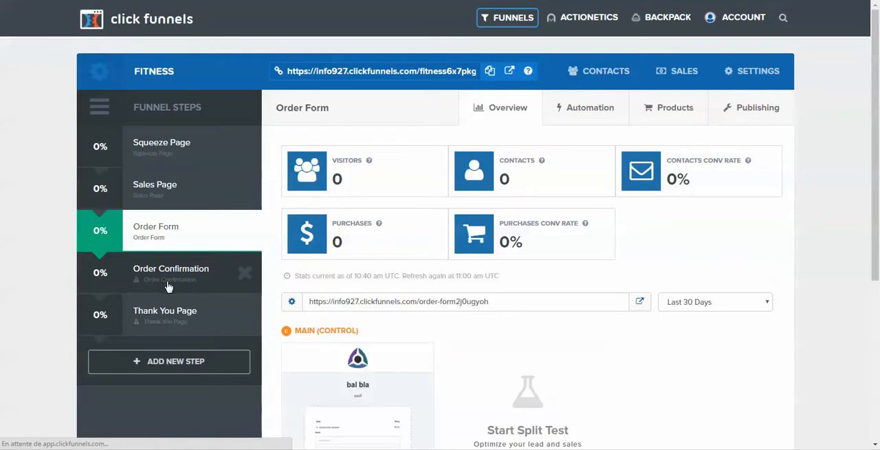
Apply the Order Confirmation template to the Order Confirmation funnel step.
click(167, 282)
mouse_move(385, 259)
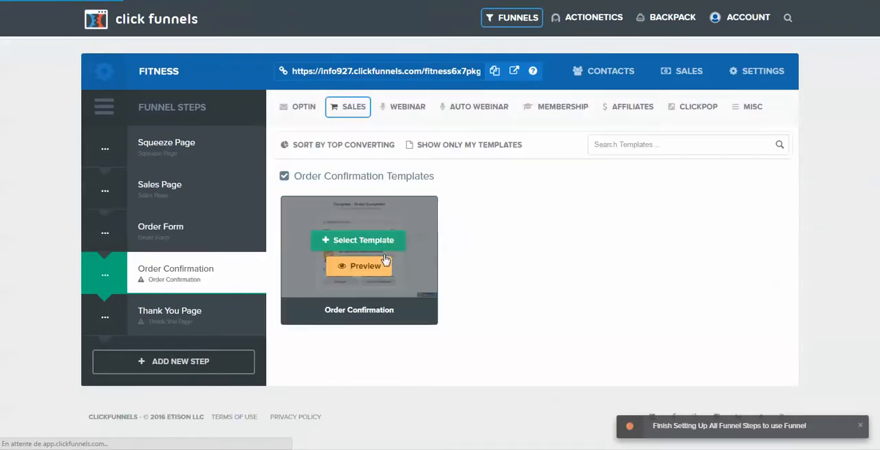
click(352, 242)
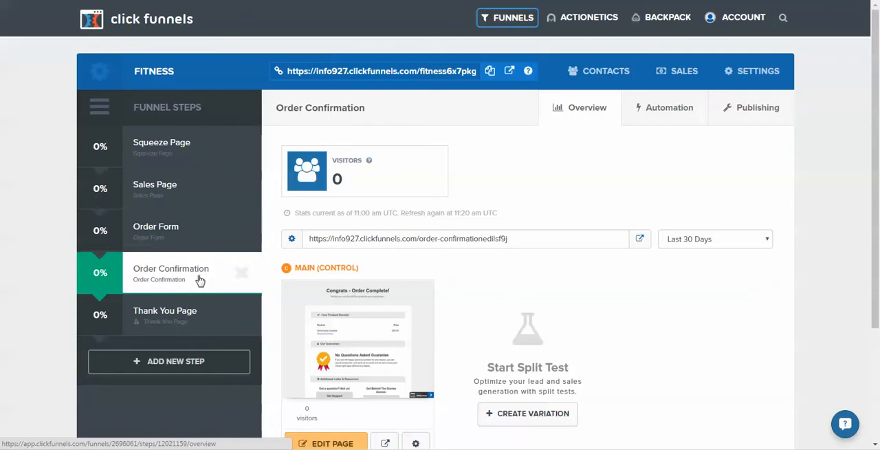
Add a new funnel step named OTO to the Fitness funnel.
click(203, 366)
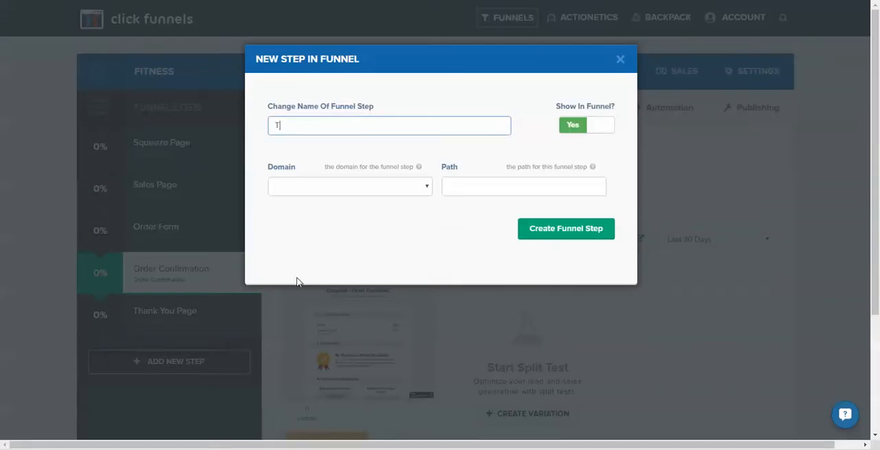
text(T)
key(BackSpace)
text(OTO)
click(576, 228)
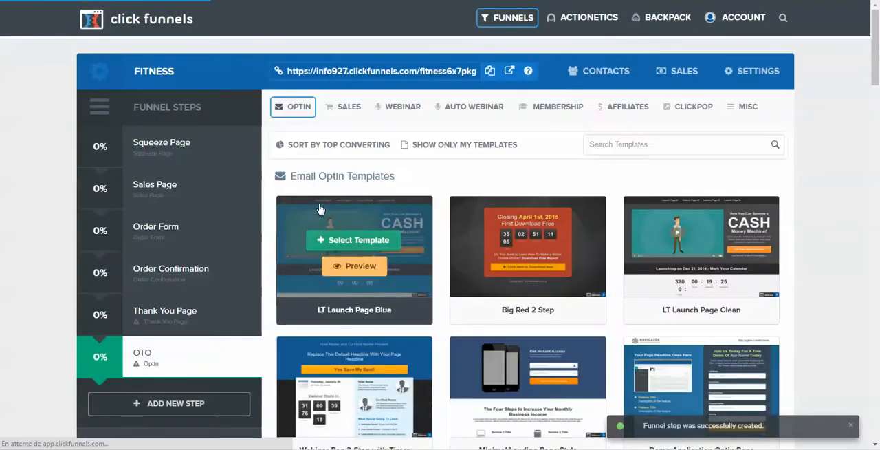
Apply the Ology OTO template from the One Click Upsell (OTO) templates to the OTO step.
mouse_move(348, 108)
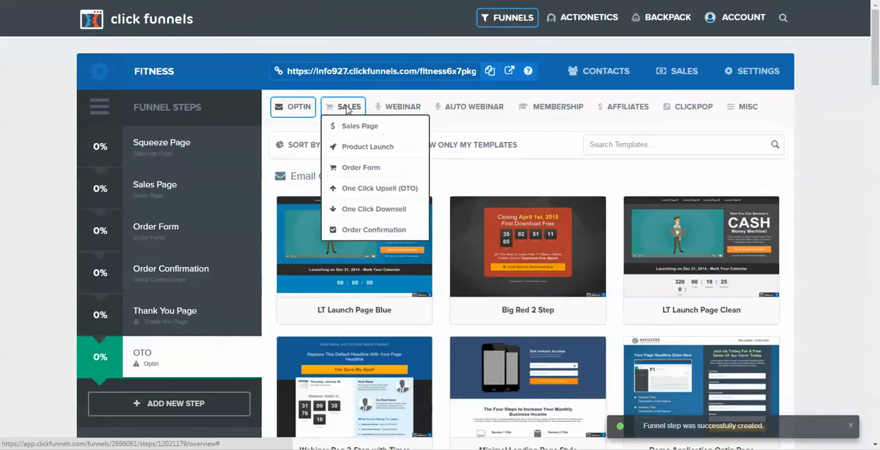
click(379, 191)
mouse_move(589, 254)
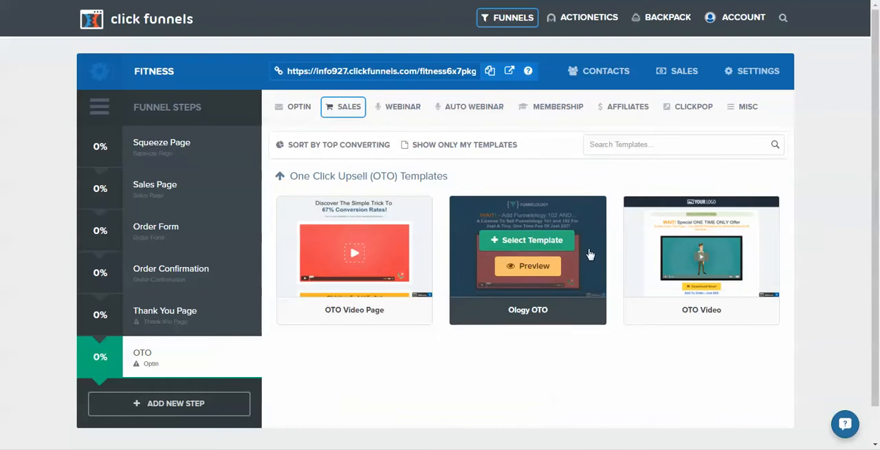
click(544, 242)
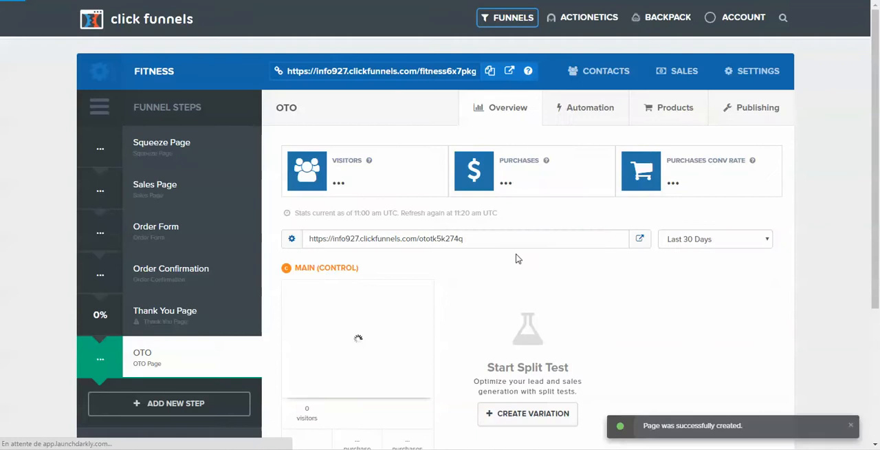
Move the OTO step between Order Form and Order Confirmation in the funnel's step order.
drag(192, 367, 199, 272)
click(486, 70)
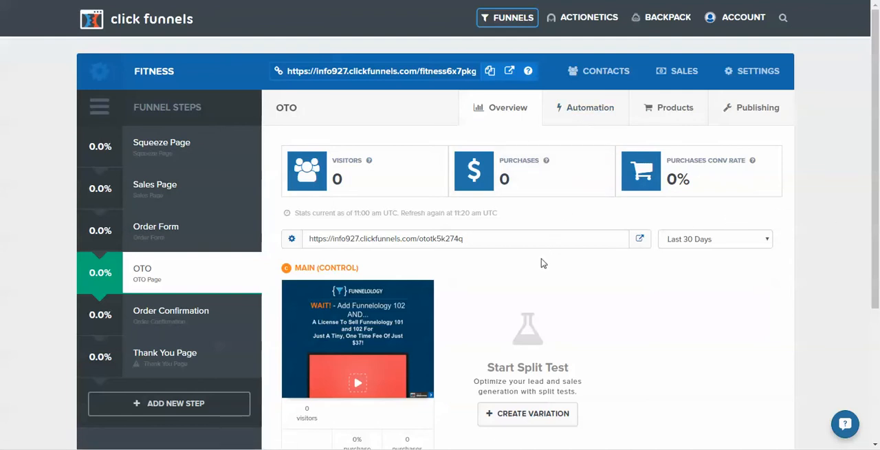
mouse_move(680, 18)
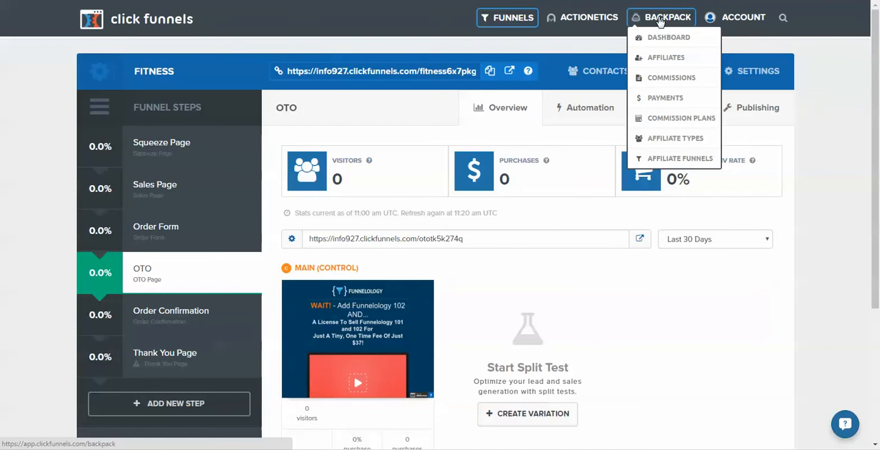